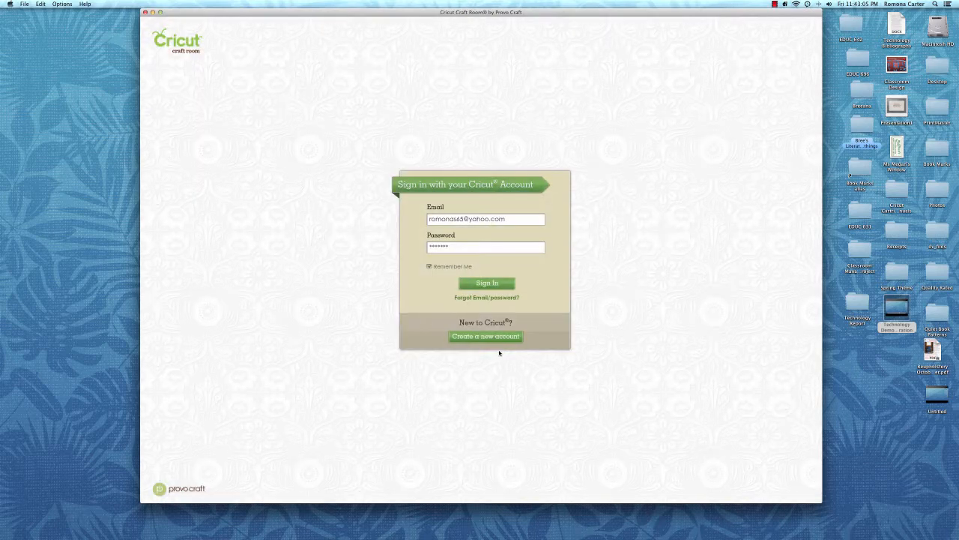
Sign in to the Cricut account with the saved credentials and shift the application window slightly on the desktop.
left_click(486, 284)
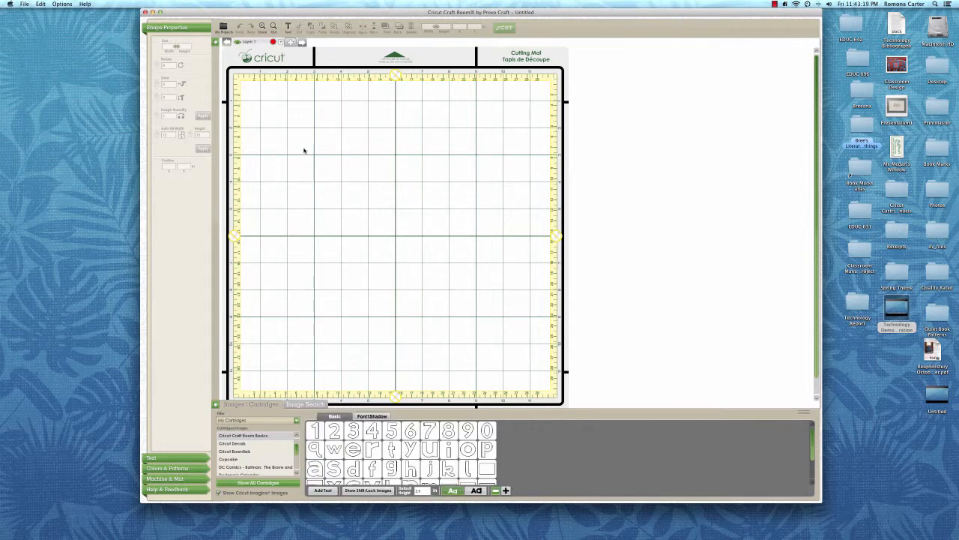
left_click_drag(296, 13, 281, 22)
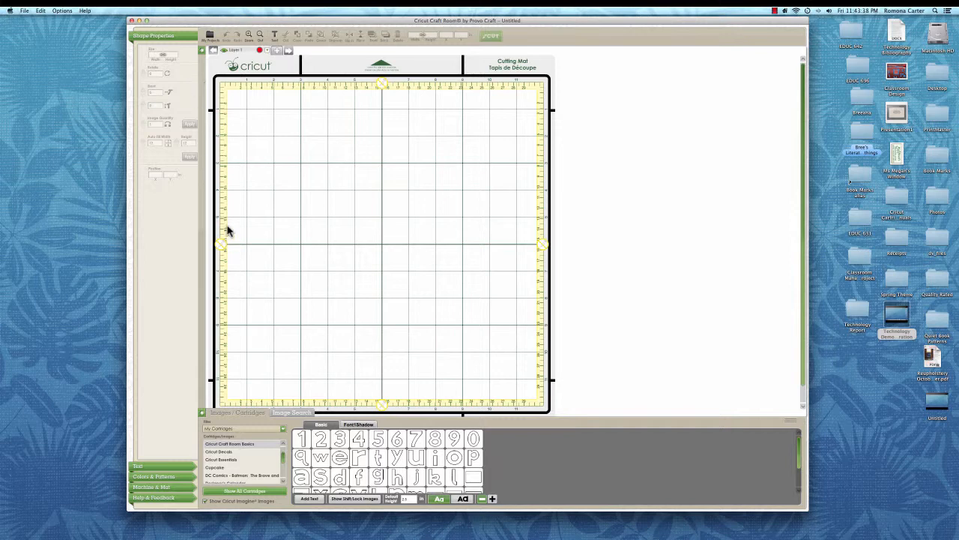
Open the All States cartridge from the list of My Cartridges.
left_click(238, 411)
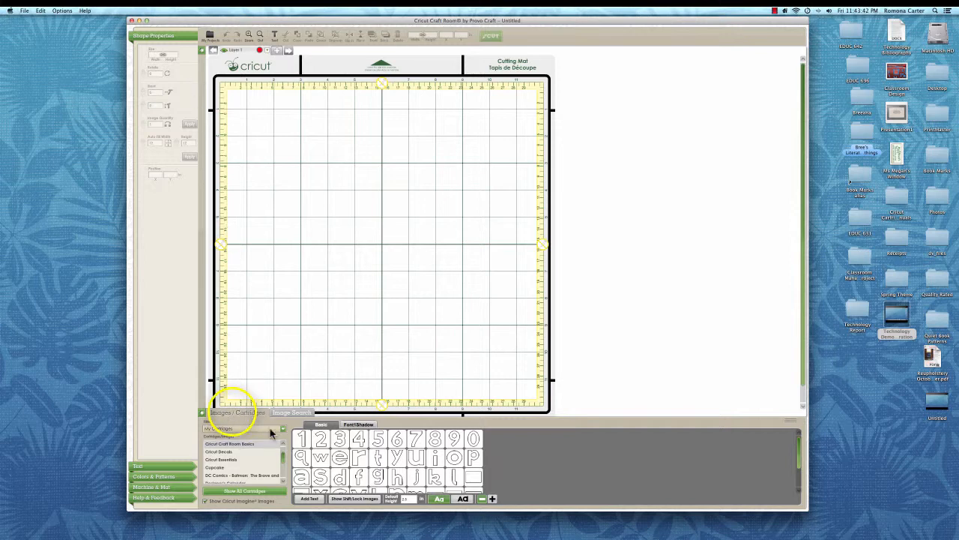
scroll(284, 459, "down", 3)
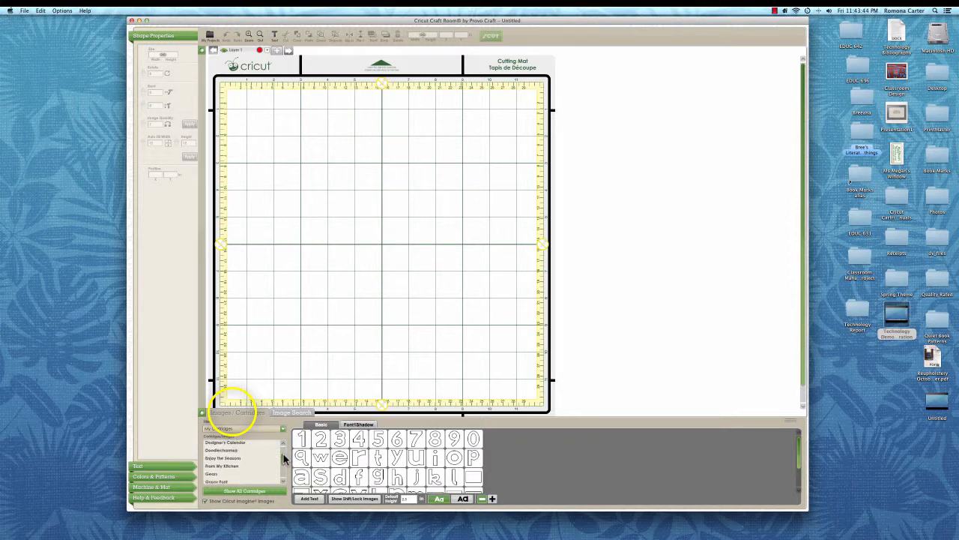
scroll(283, 459, "down", 10)
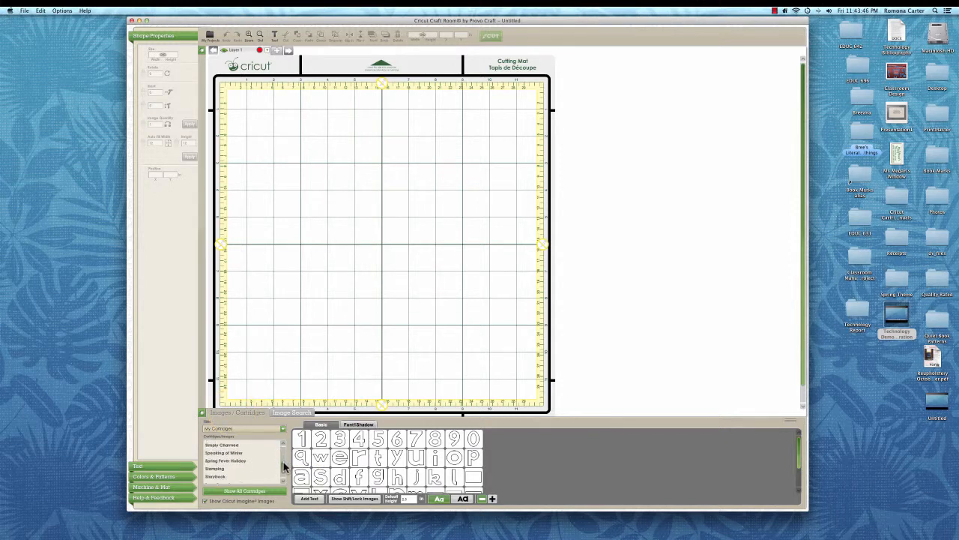
scroll(283, 466, "down", 5)
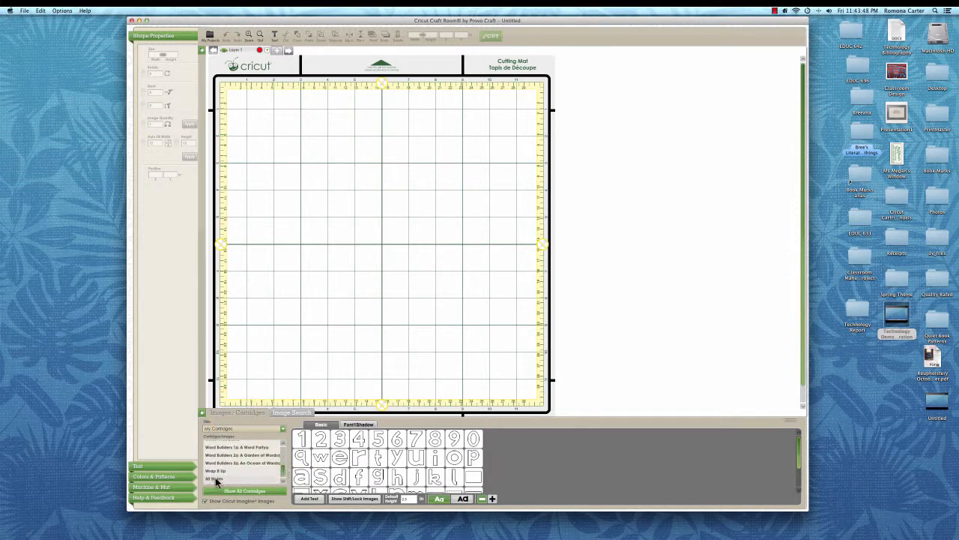
left_click(213, 479)
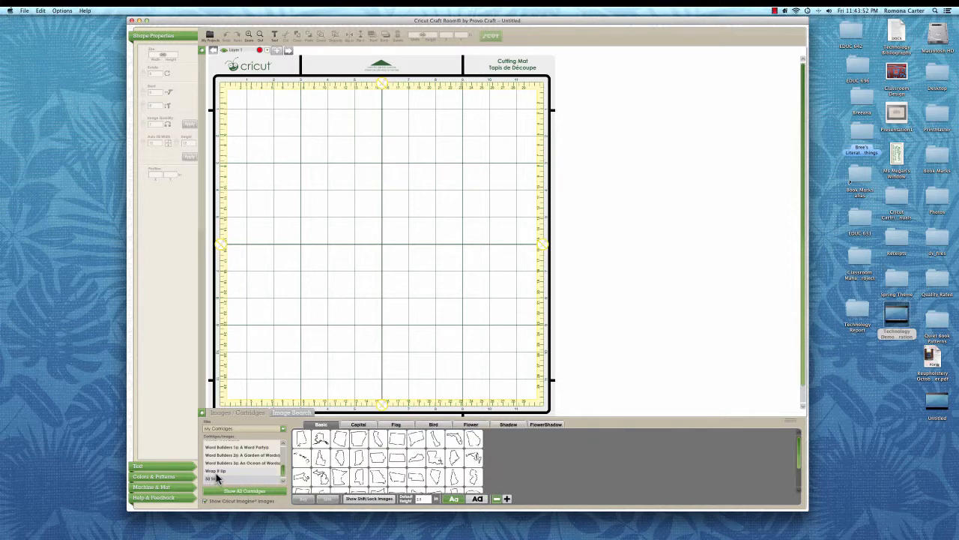
Add the Shadow version of the Georgia (GA) image to the cutting mat.
mouse_move(317, 457)
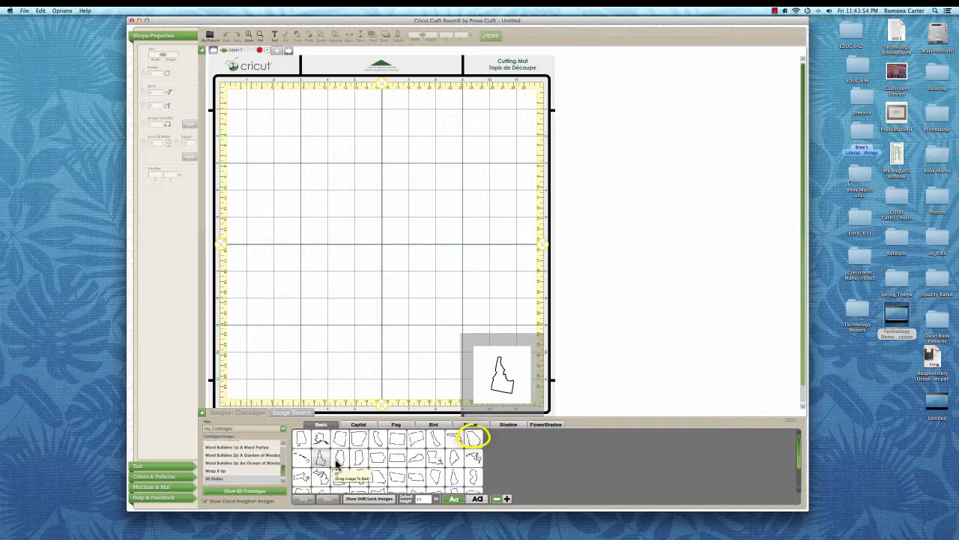
mouse_move(472, 446)
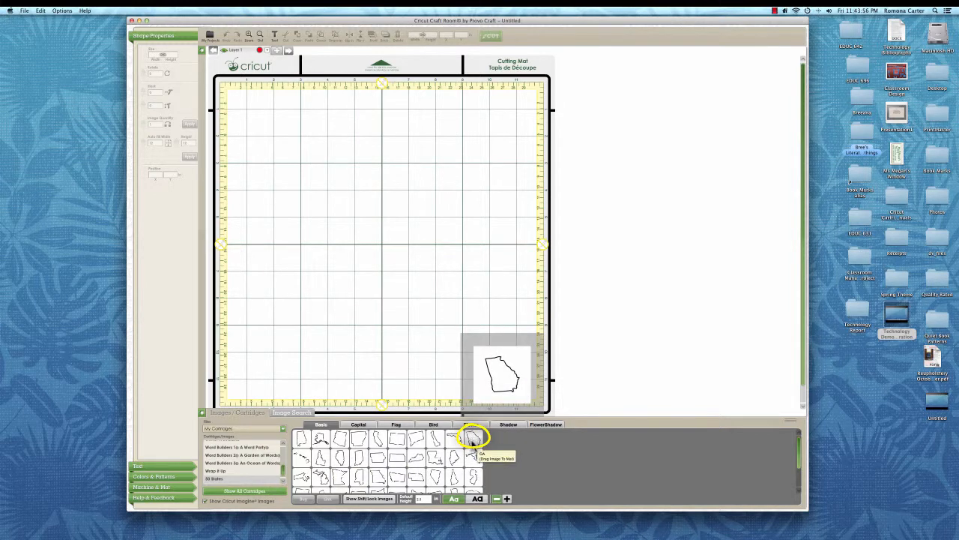
left_click(508, 425)
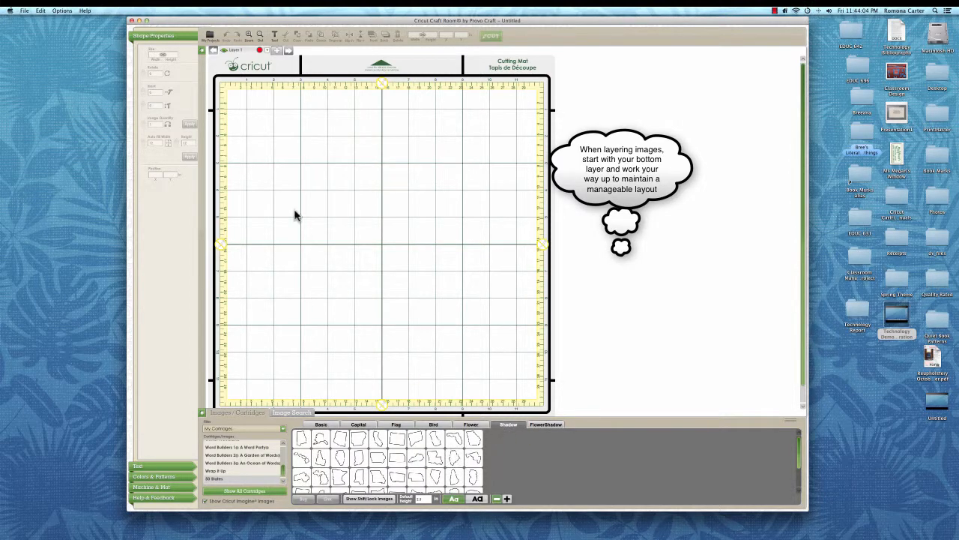
left_click(473, 443)
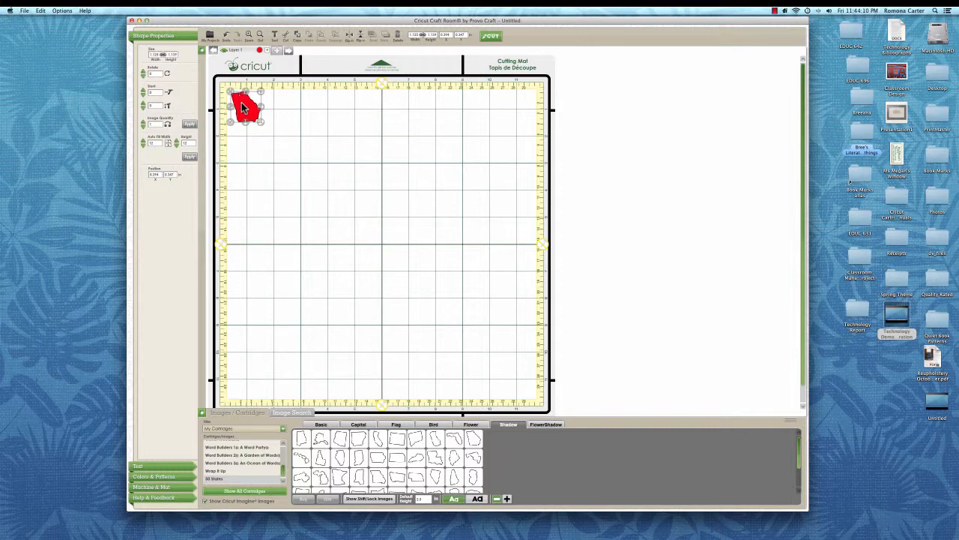
Enlarge the Georgia shadow to a height of 7 in and place it near the mat's upper-left corner.
left_click_drag(240, 107, 305, 156)
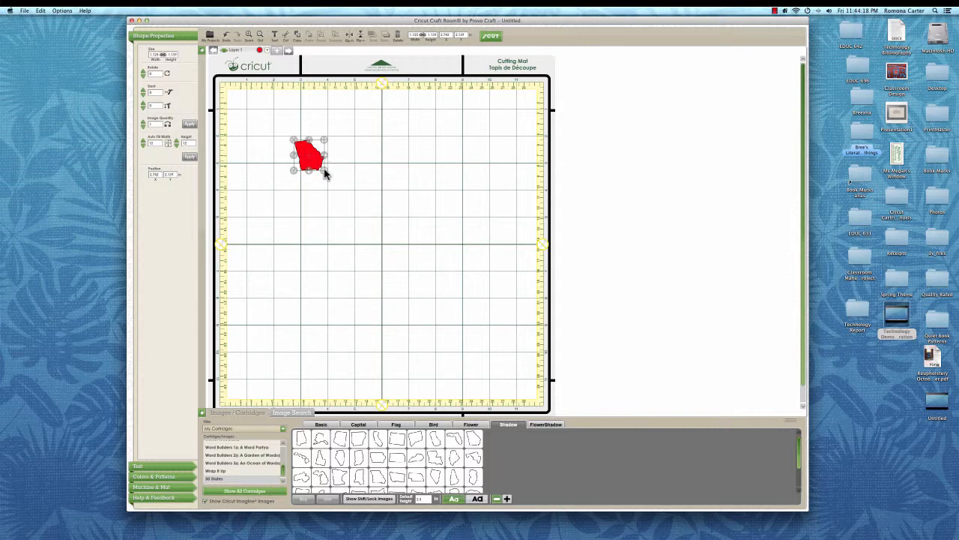
left_click_drag(325, 174, 425, 306)
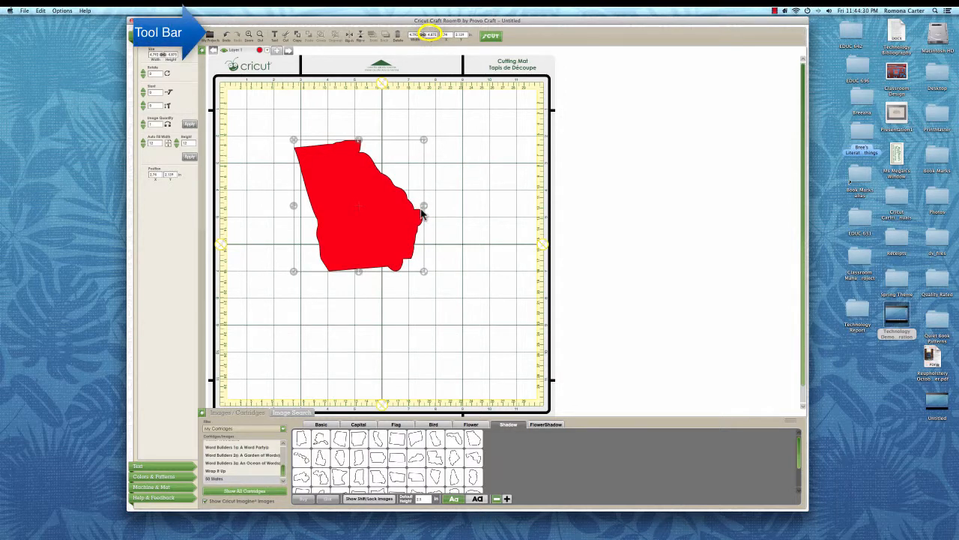
left_click_drag(423, 276, 442, 320)
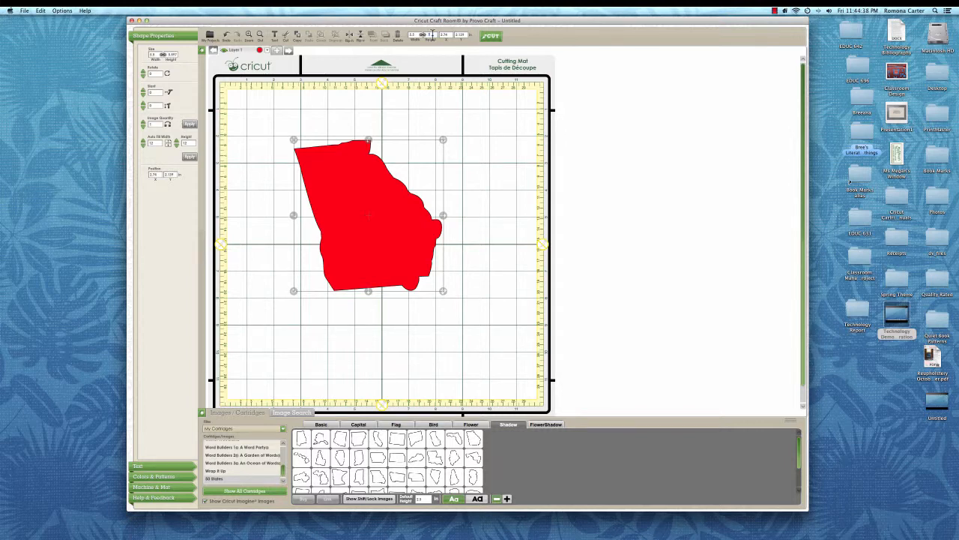
key("Return")
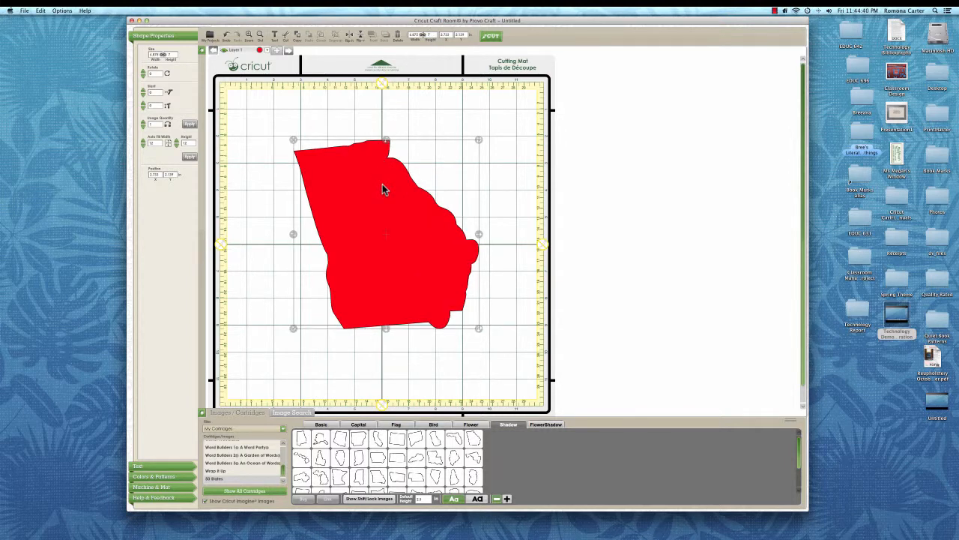
left_click_drag(387, 206, 337, 175)
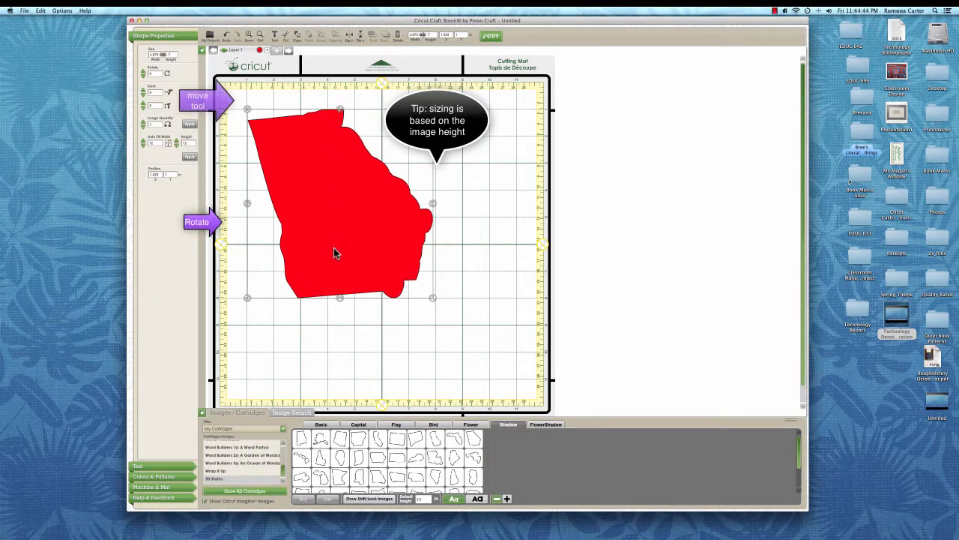
left_click_drag(333, 247, 327, 241)
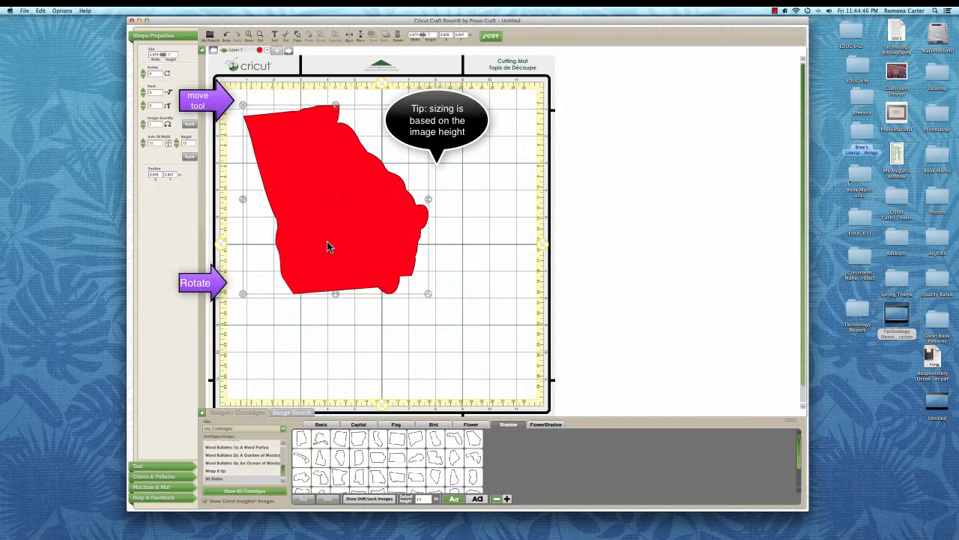
left_click(320, 426)
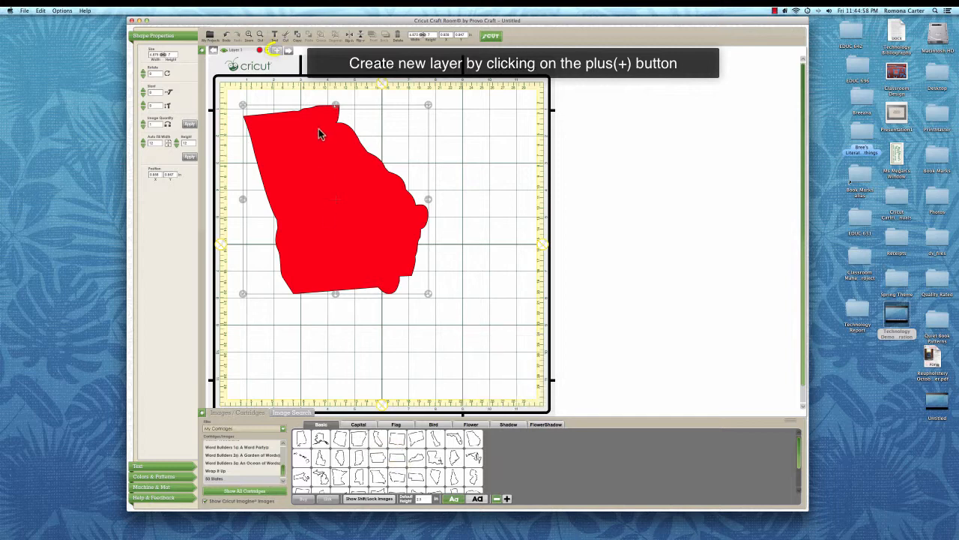
Rename Layer 1 as Shadow.
left_click(267, 50)
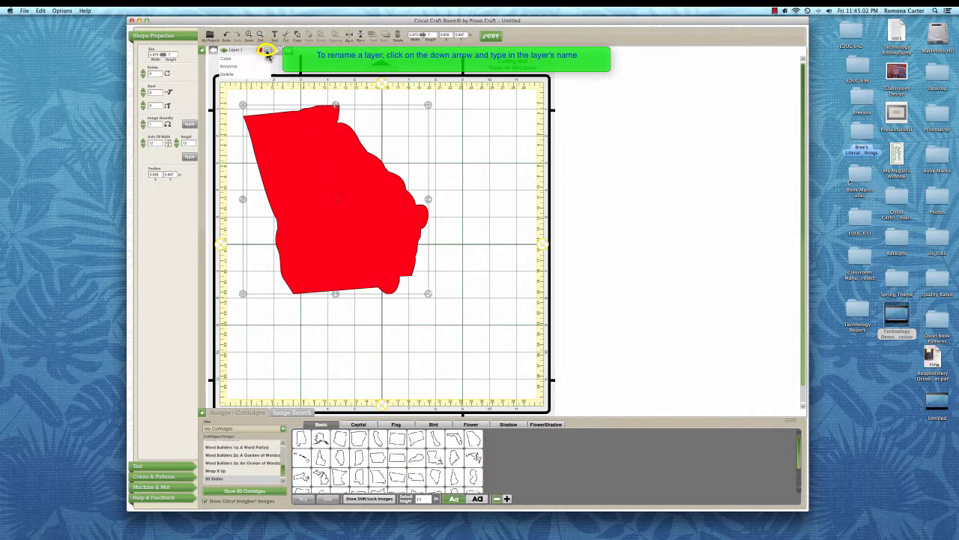
left_click(228, 67)
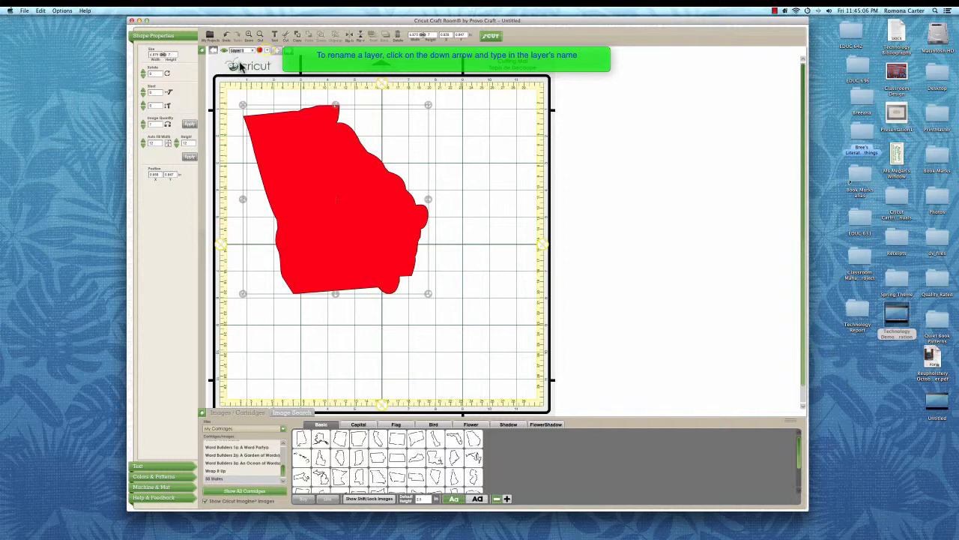
type("Georgia")
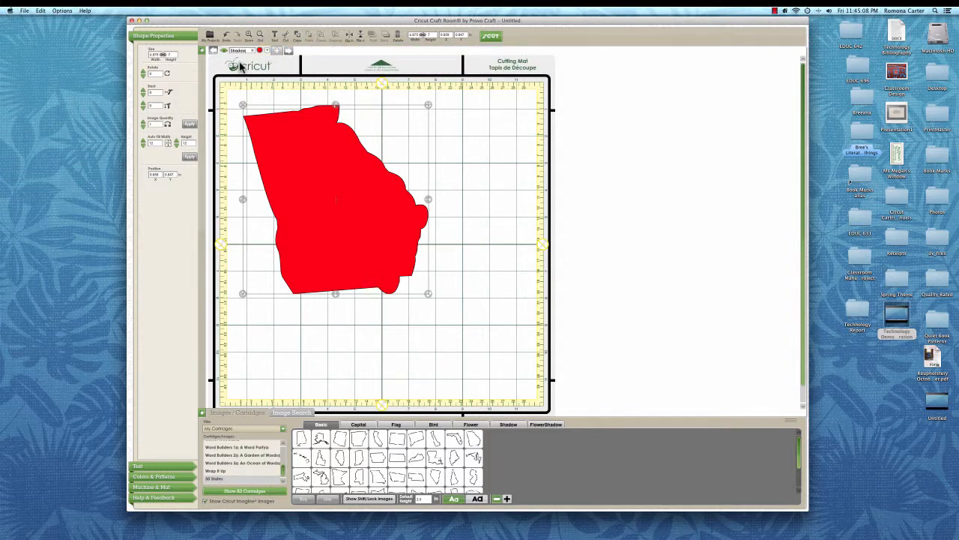
left_click(264, 63)
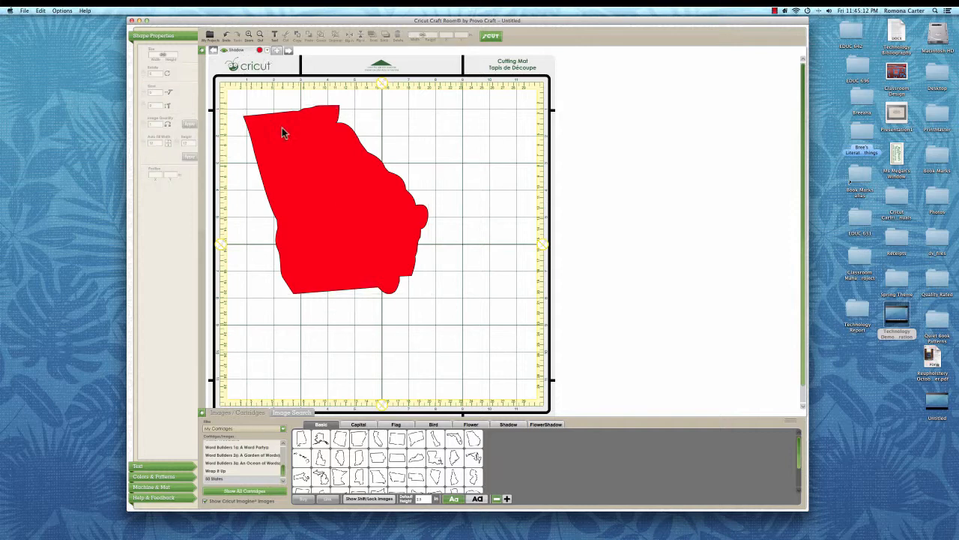
Change the Shadow layer's color to near-black and nudge the Georgia shape closer to the mat's upper-left corner.
left_click(286, 159)
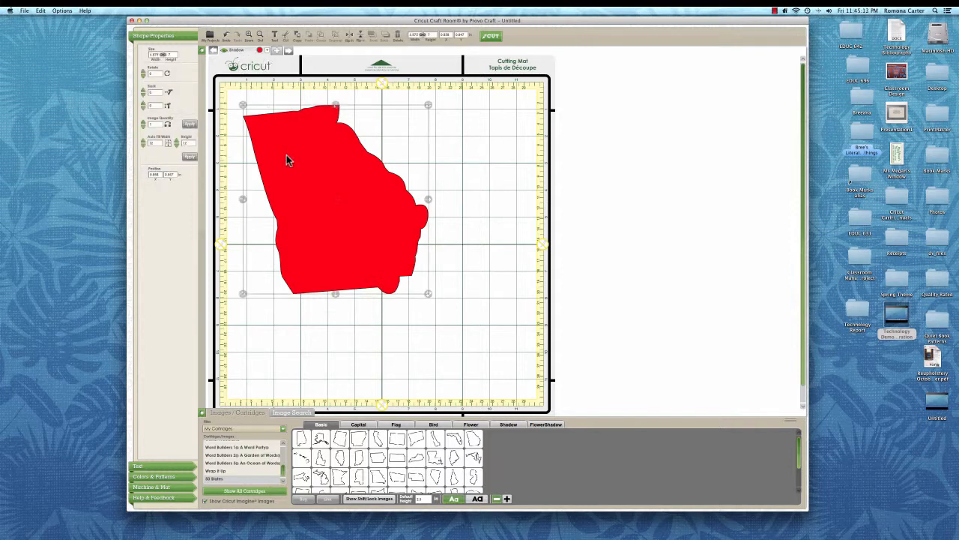
left_click(259, 51)
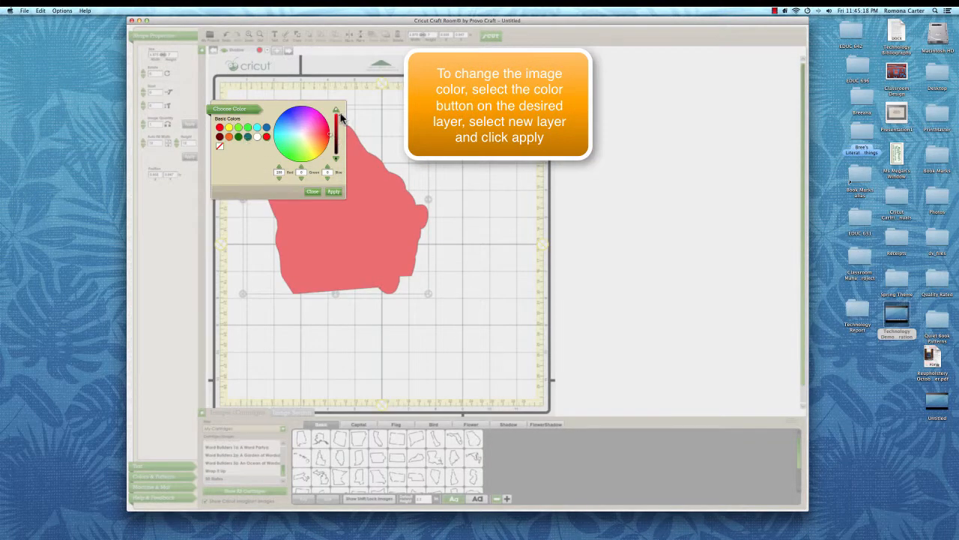
left_click_drag(341, 131, 342, 149)
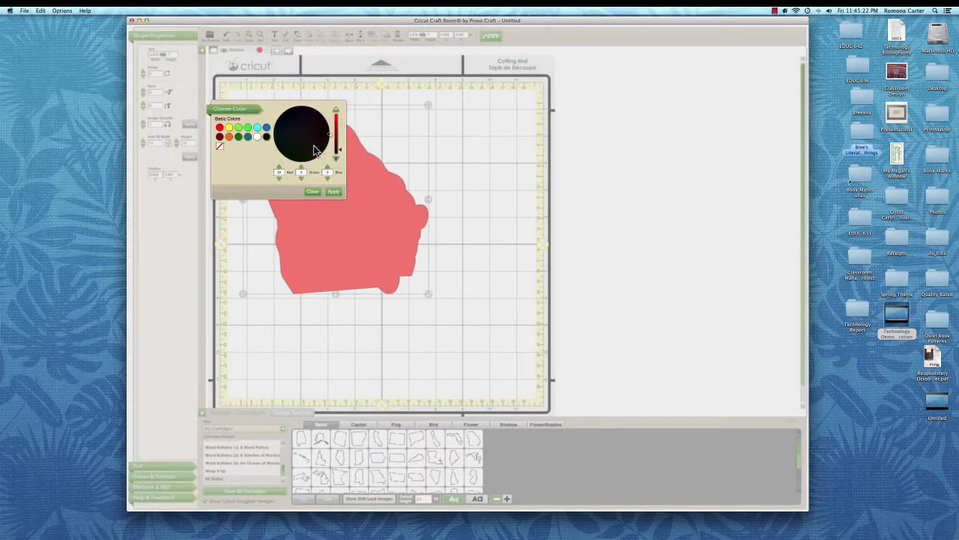
left_click(315, 150)
left_click(334, 192)
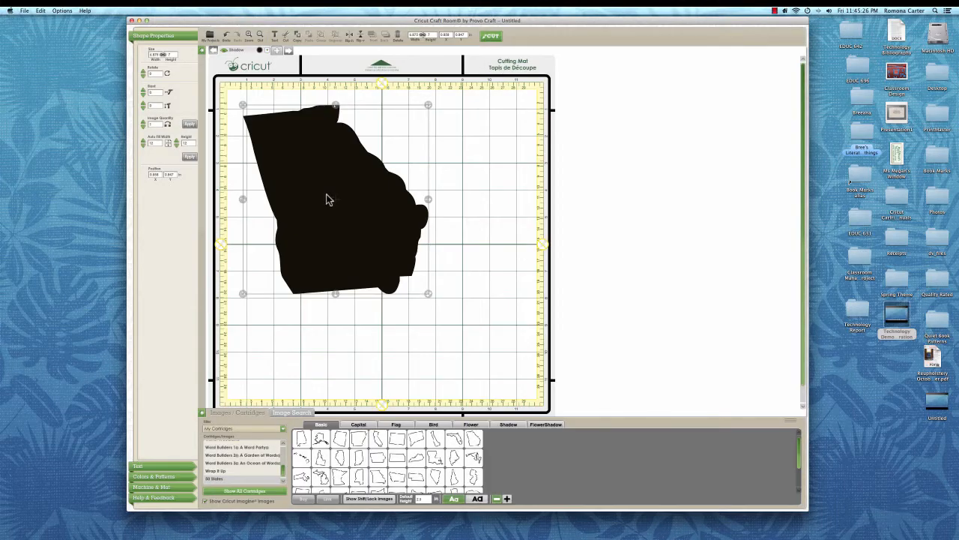
left_click_drag(335, 209, 327, 207)
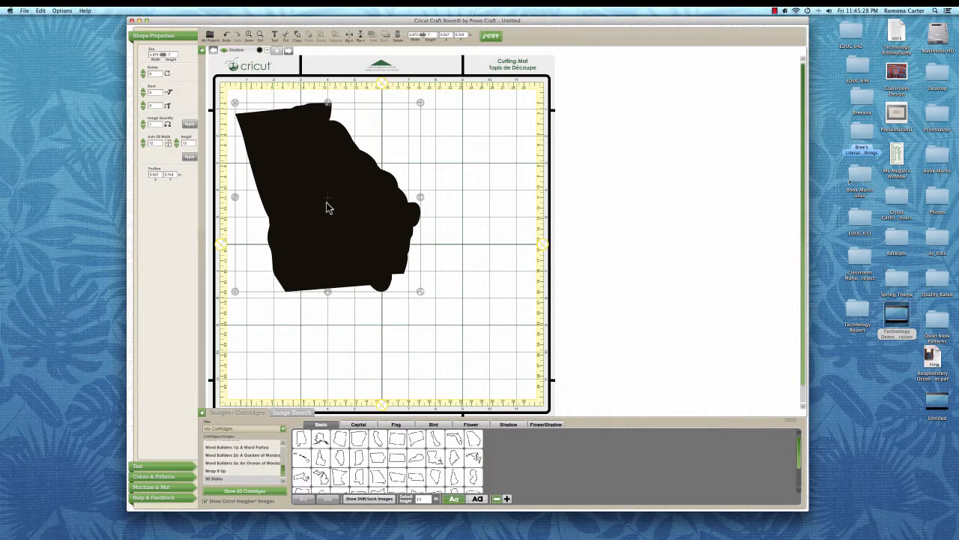
Add a second layer and place the Capital version of the Georgia image on the mat beside the shadow.
left_click(277, 51)
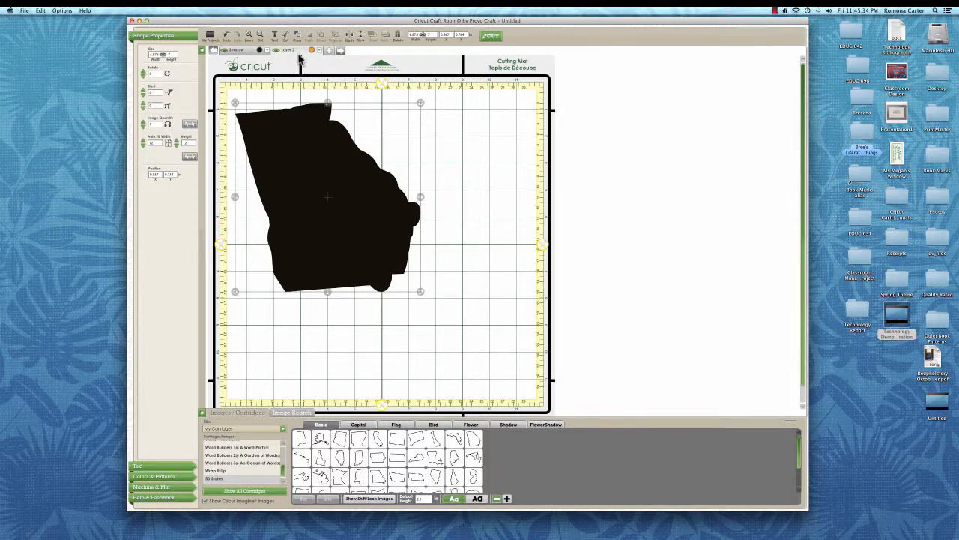
left_click(358, 424)
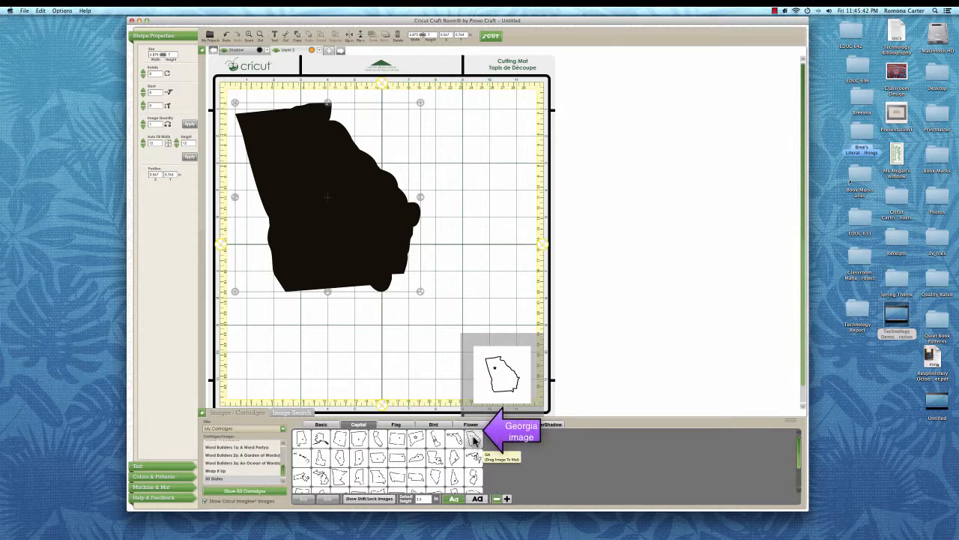
left_click_drag(473, 441, 438, 153)
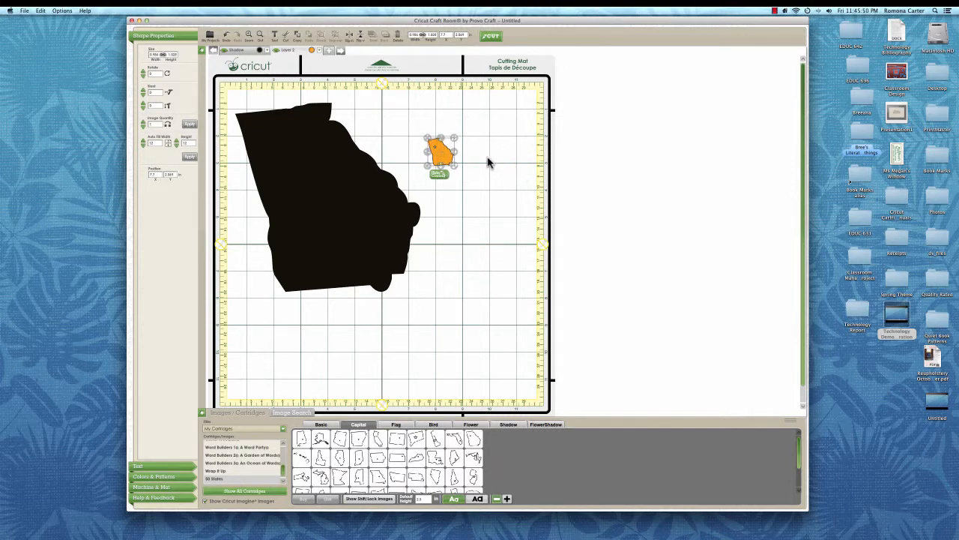
Enlarge the orange Georgia image to about 6.6 in high and center it over the black shadow with an even border, leaving it deselected.
left_click_drag(455, 169, 551, 308)
left_click_drag(473, 225, 329, 211)
left_click_drag(383, 260, 406, 281)
left_click_drag(342, 240, 339, 234)
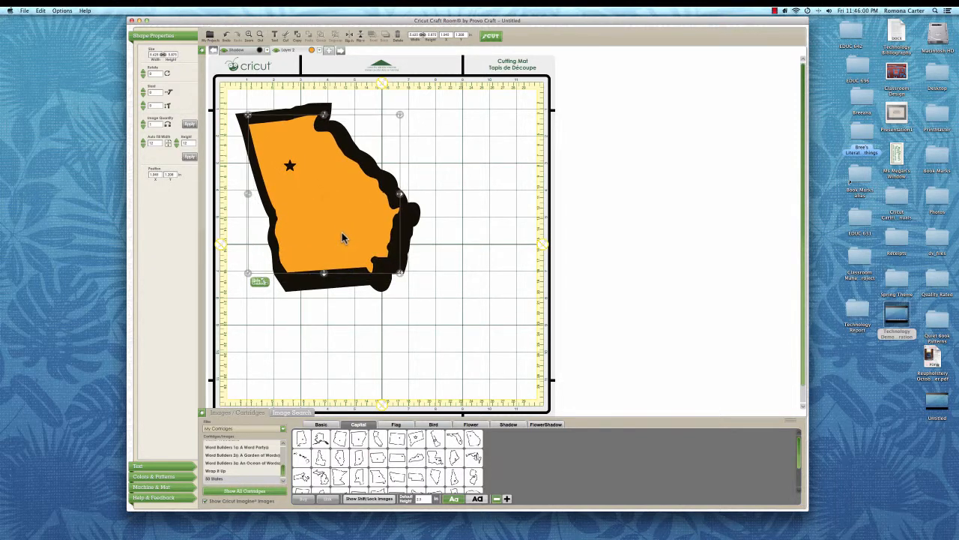
mouse_move(399, 278)
left_mouse_down()
mouse_move(420, 287)
mouse_move(405, 280)
left_mouse_up()
left_click_drag(365, 257, 363, 248)
left_click_drag(410, 283, 419, 290)
left_click_drag(356, 248, 354, 246)
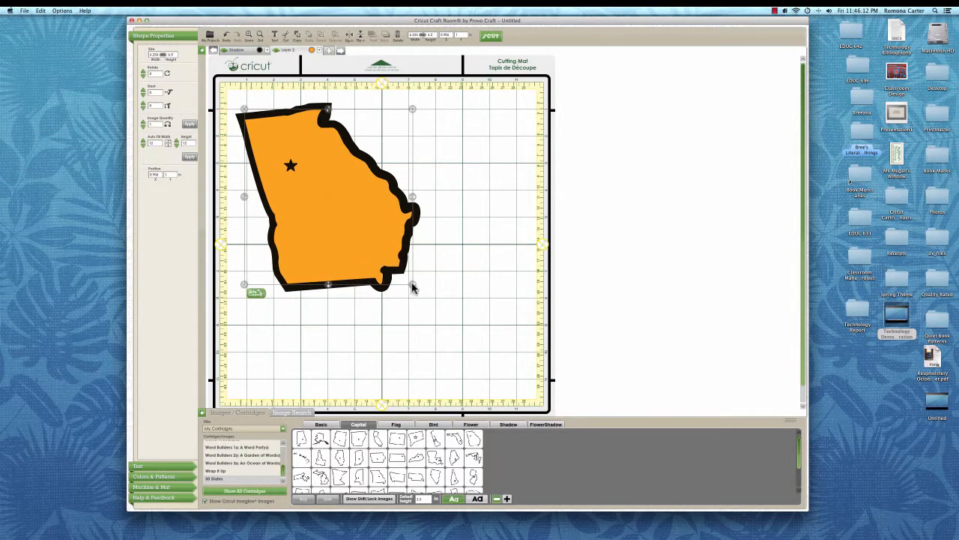
left_click_drag(412, 287, 417, 290)
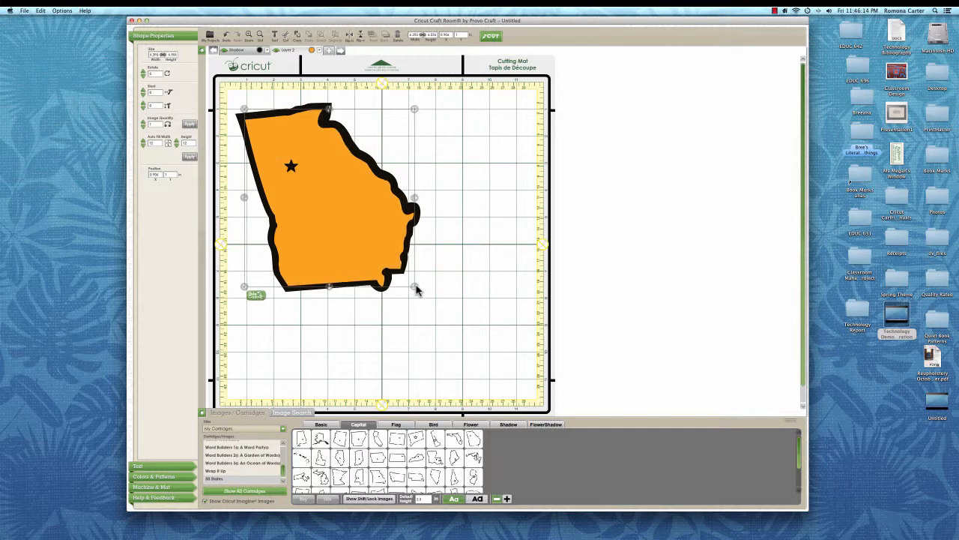
left_click_drag(358, 233, 357, 231)
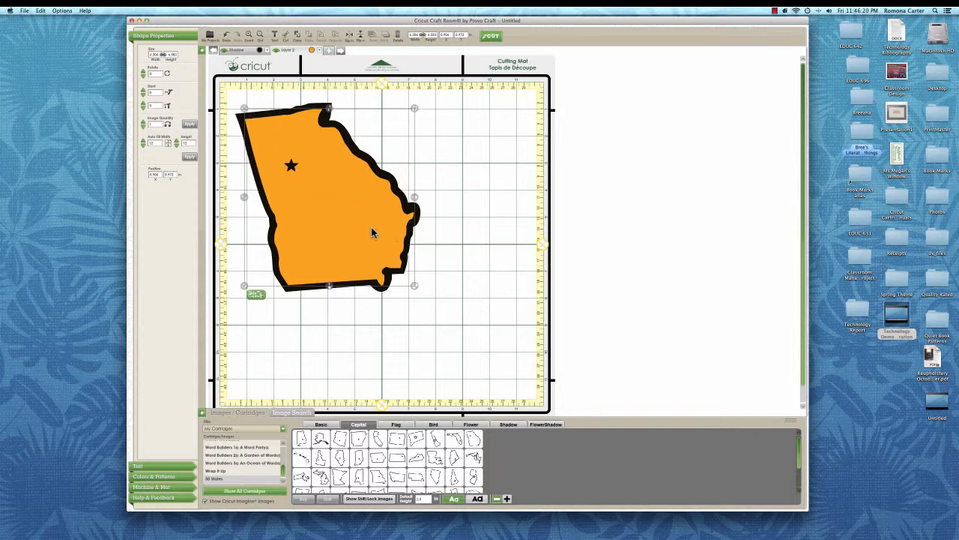
left_click(381, 319)
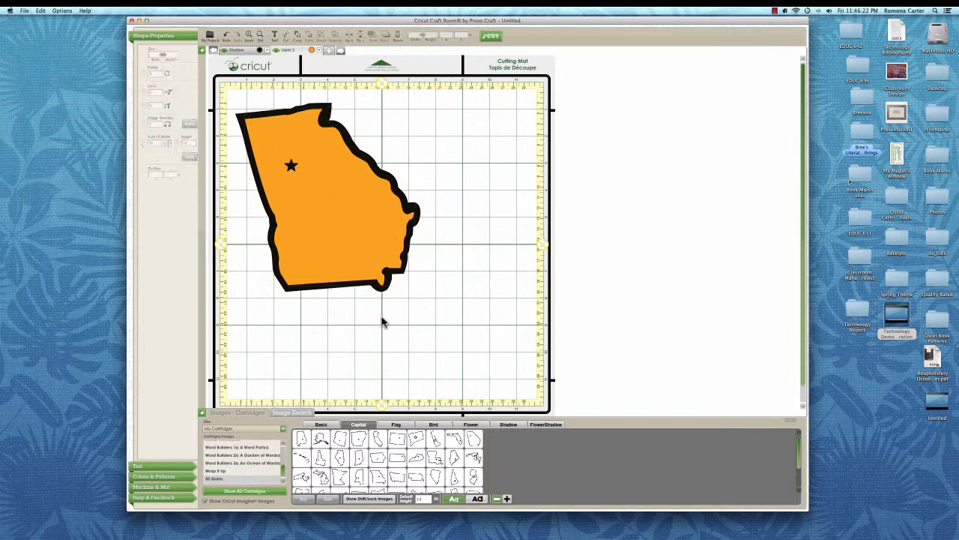
Try hiding the star contour of the orange Georgia image, and undo the change.
left_click(312, 173)
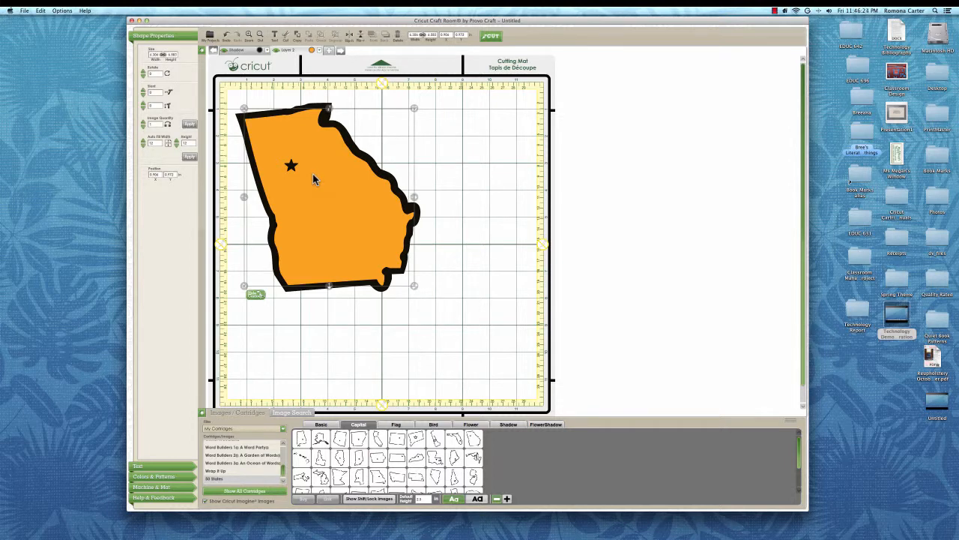
left_click(255, 295)
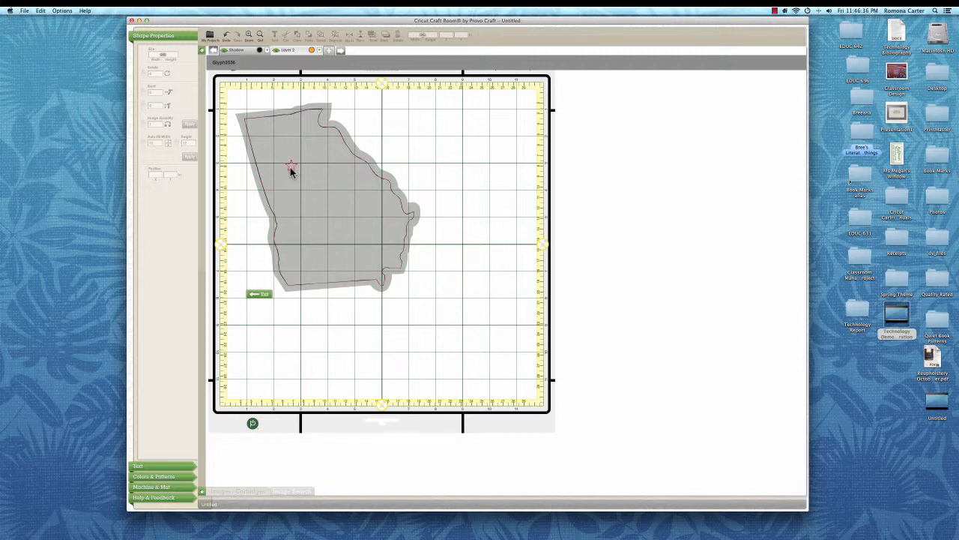
left_click(262, 295)
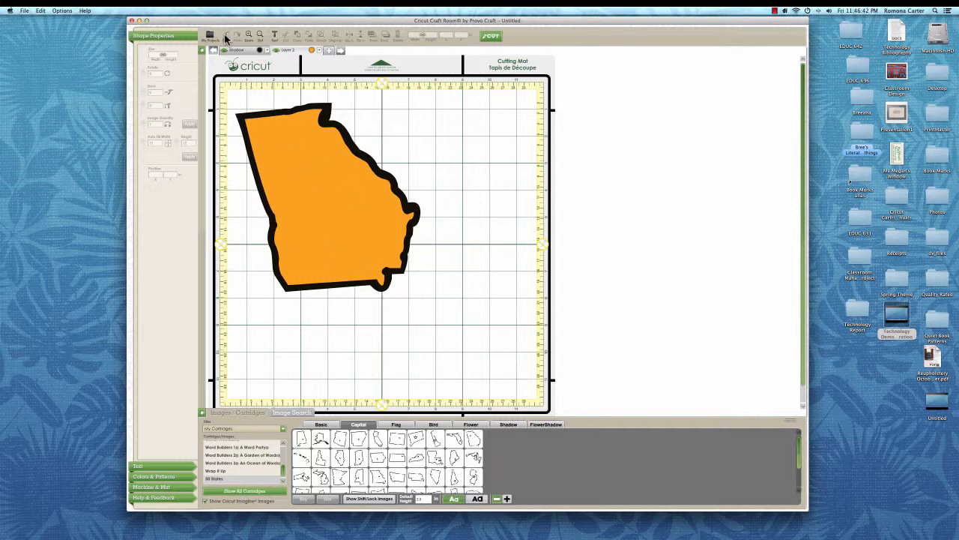
left_click(226, 37)
Show the cartridge's shift/lock images and try placing the Atlanta word on the orange layer, deleting it again.
left_click(360, 500)
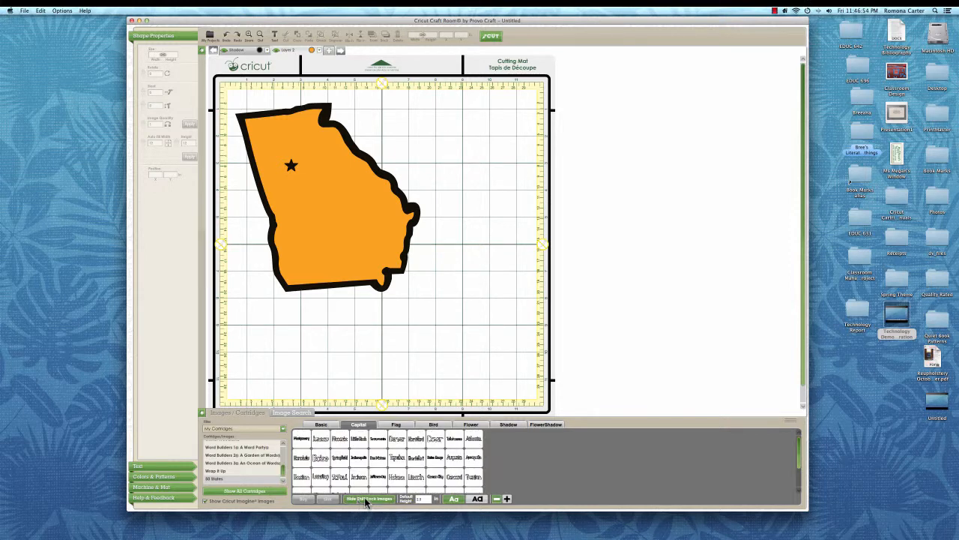
mouse_move(474, 441)
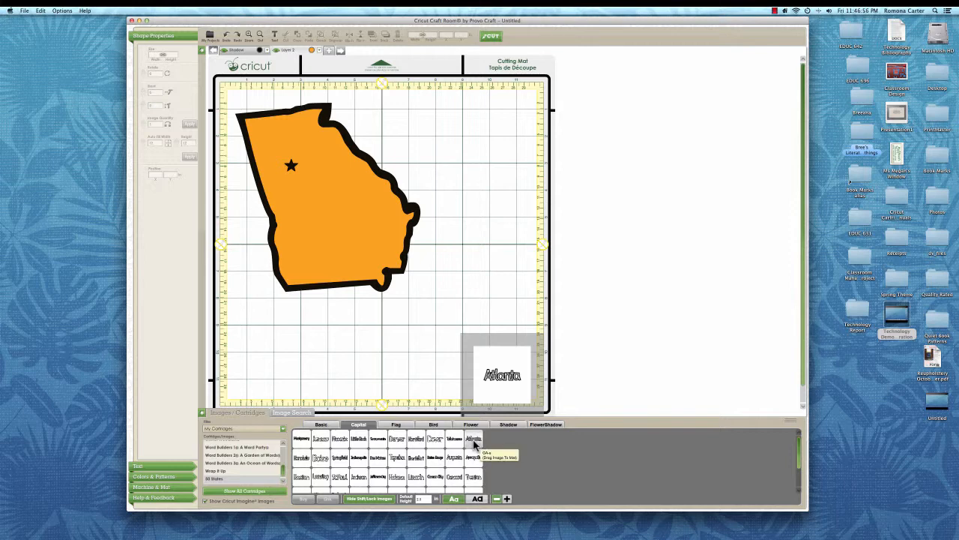
left_click(474, 442)
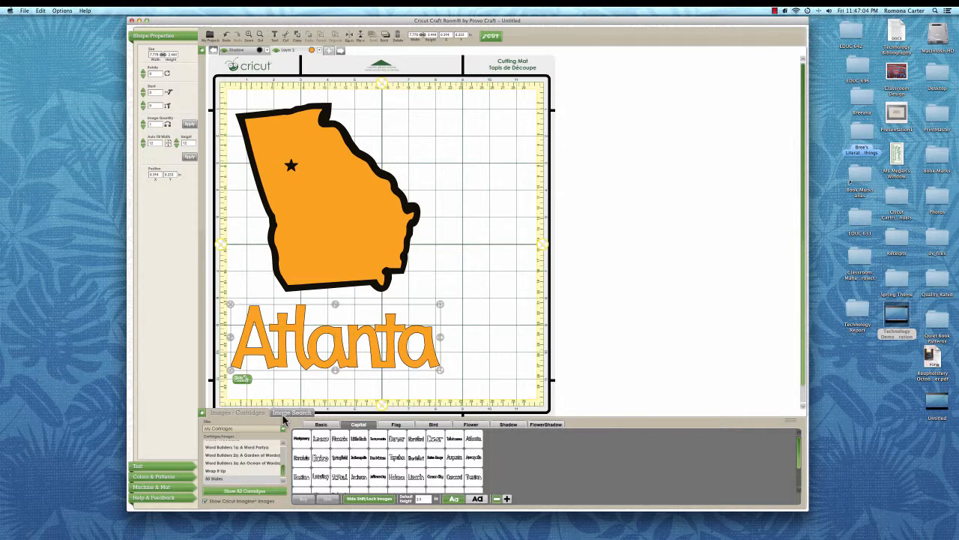
key("Delete")
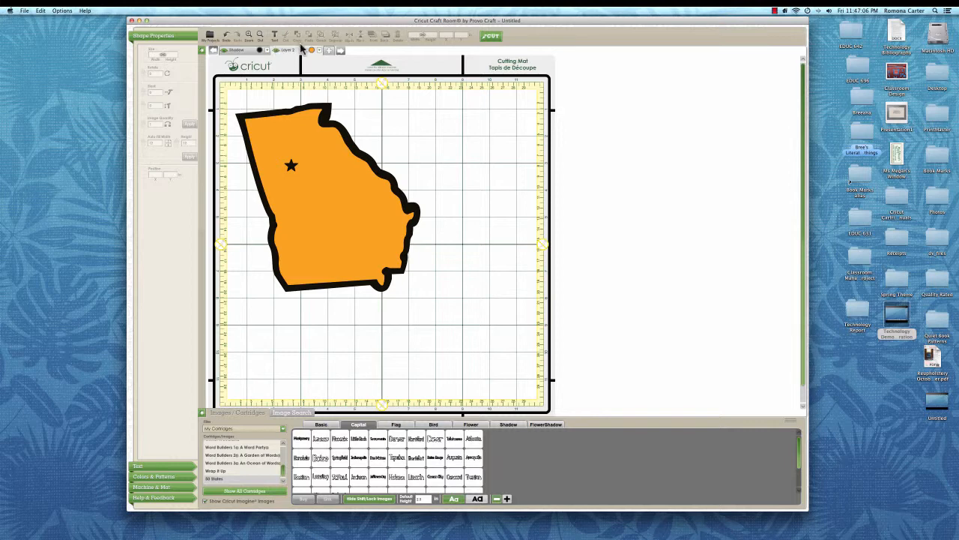
Add a third layer and place the Capital version's Atlanta word on it, over the lower part of the state.
left_click(328, 51)
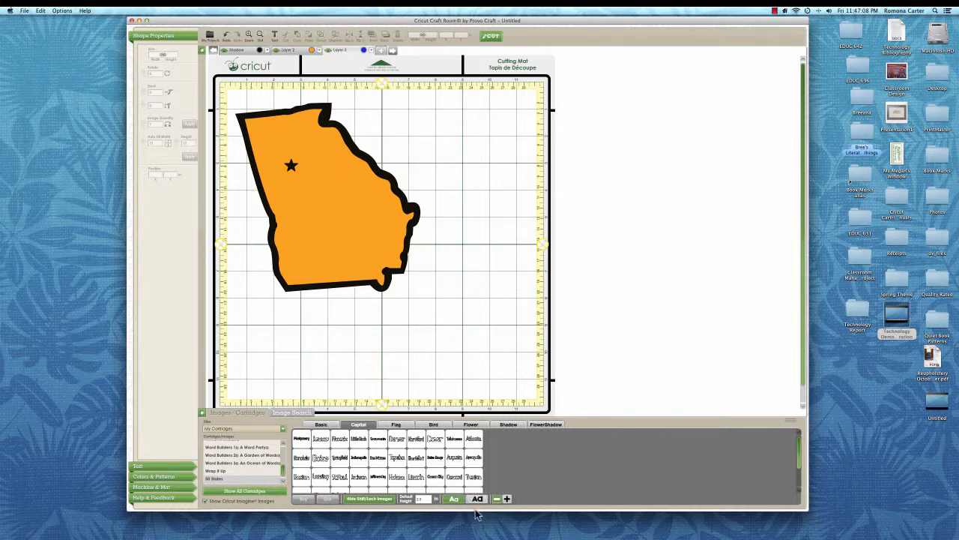
left_click(470, 443)
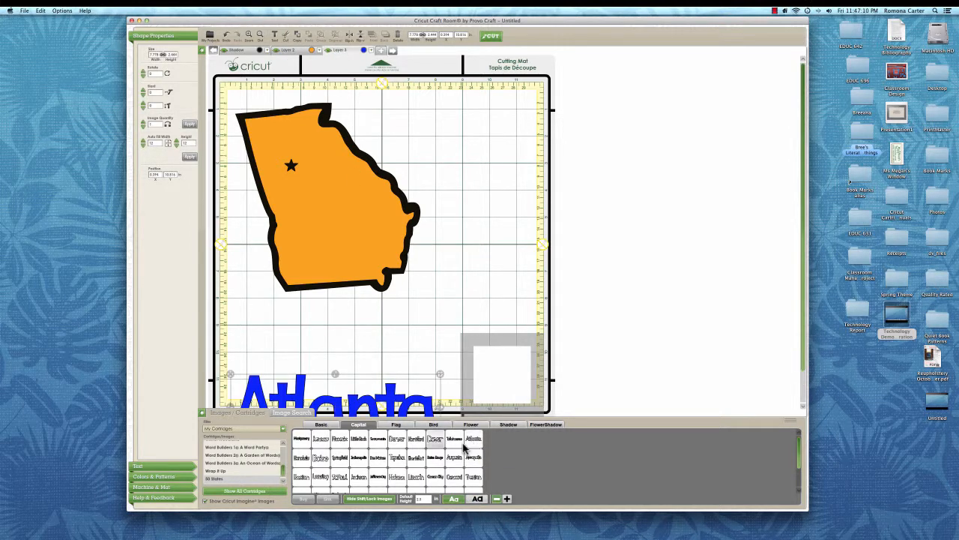
left_click_drag(255, 384, 274, 231)
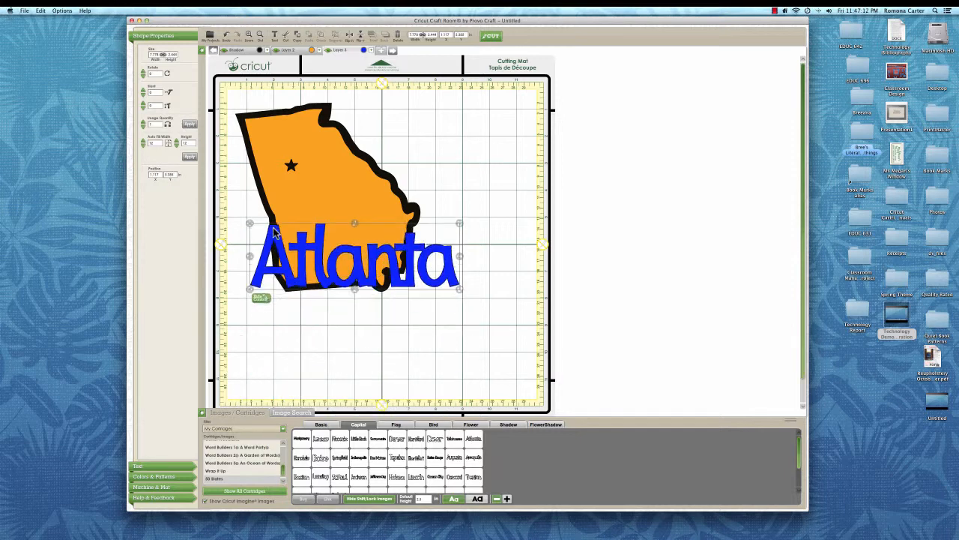
Shrink the Atlanta word to about 1.7 in wide and position it beside the capital star.
left_click_drag(459, 288, 308, 255)
left_click_drag(250, 226, 297, 170)
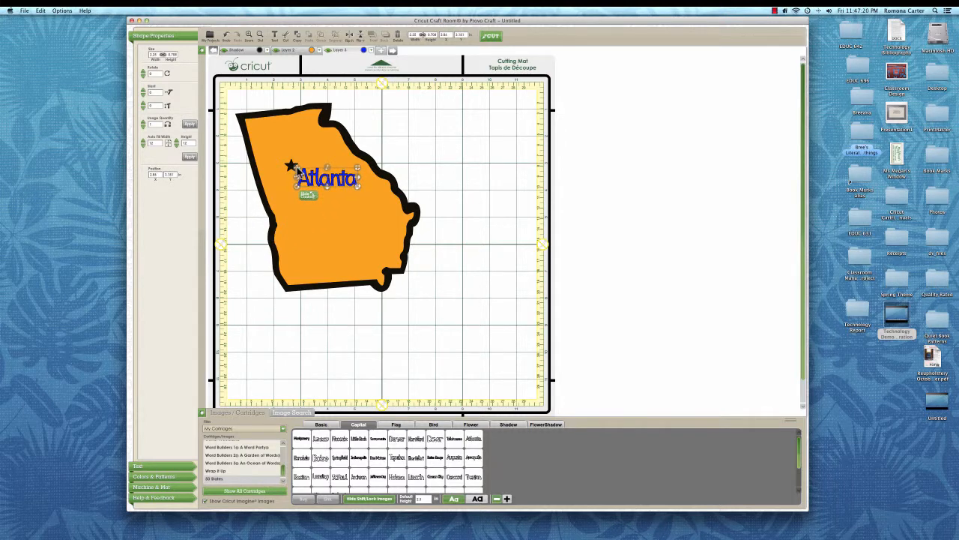
left_click_drag(359, 191, 349, 190)
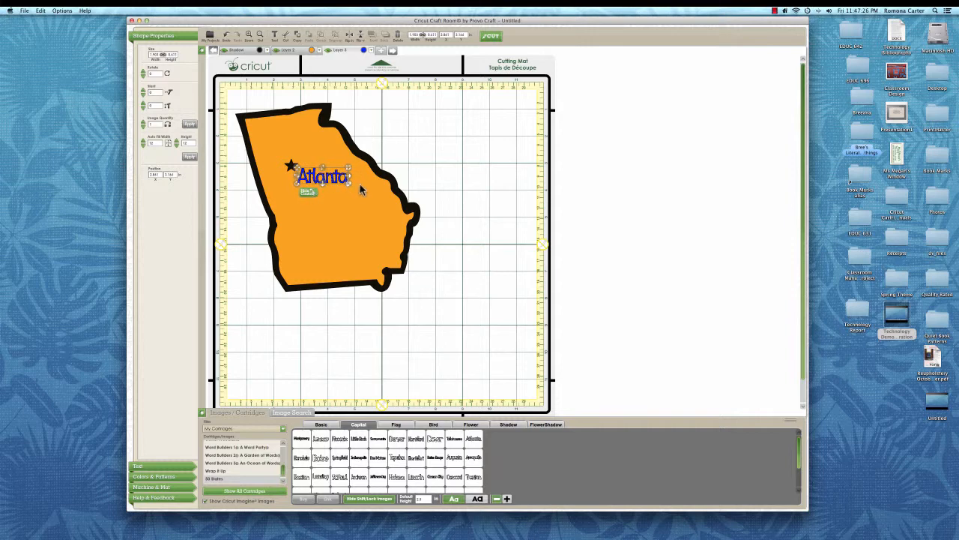
left_click_drag(349, 185, 345, 187)
Change the third layer's color to red and rename the layer as Atlanta.
left_click(364, 50)
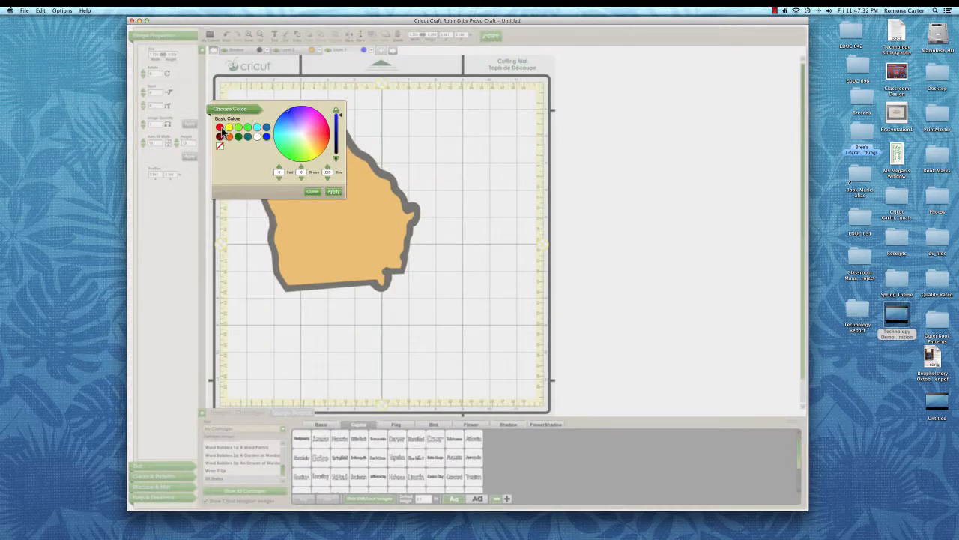
left_click(335, 193)
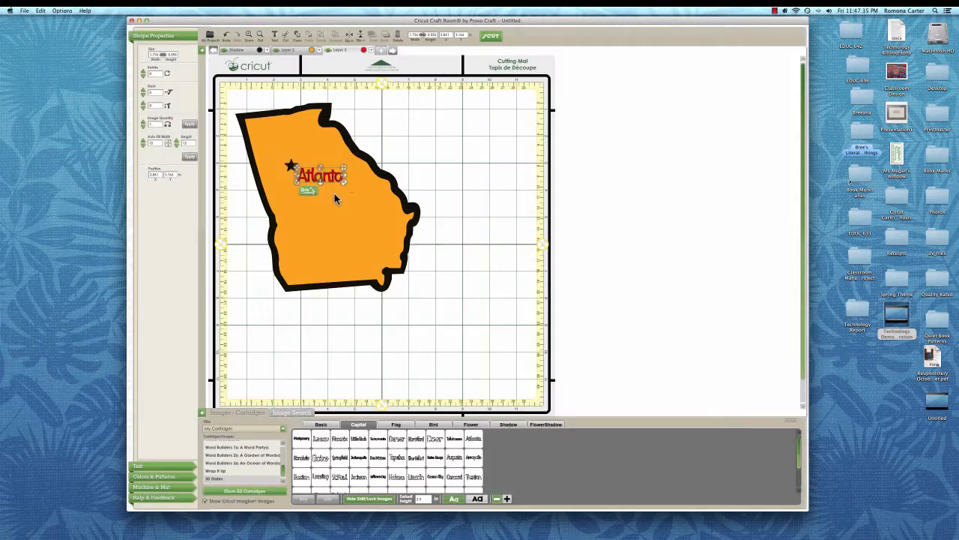
left_click(371, 50)
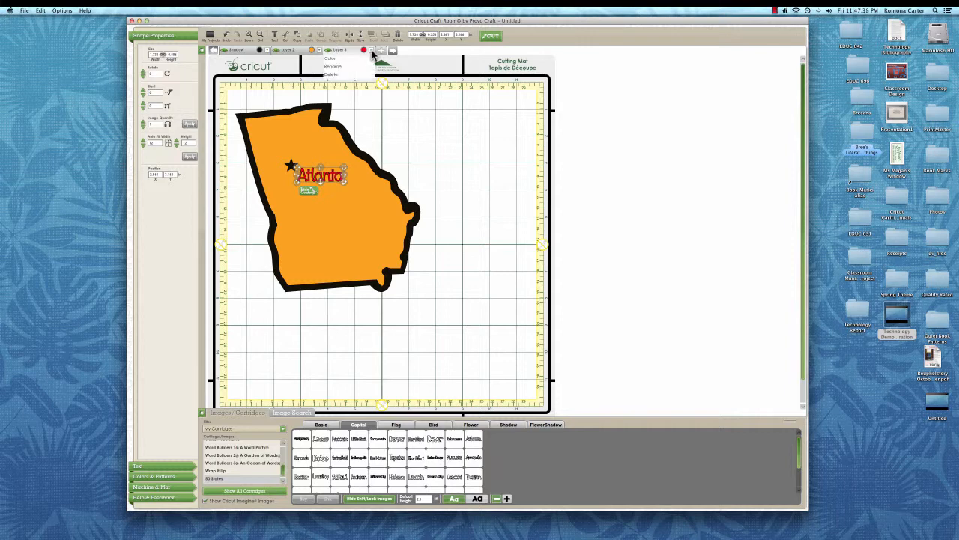
left_click(333, 66)
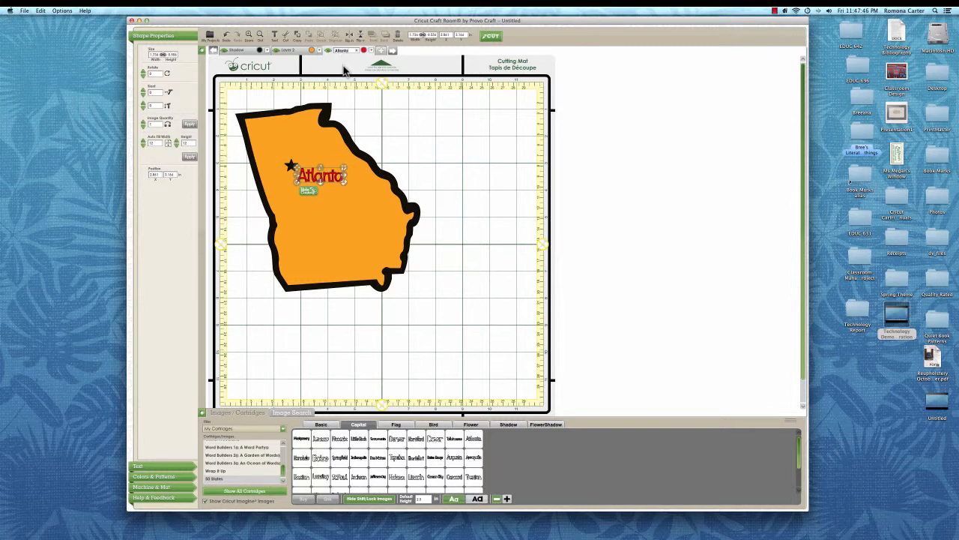
left_click(394, 125)
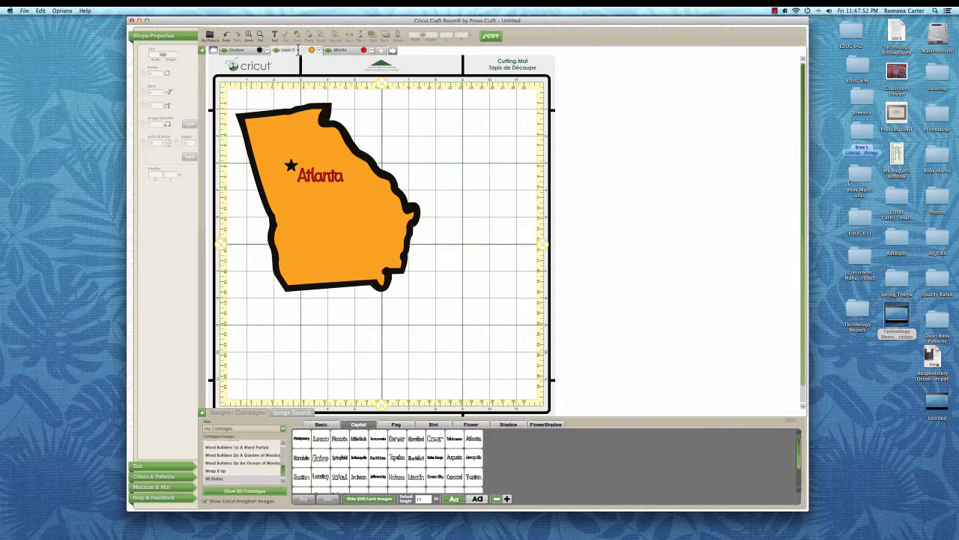
Rename Layer 2 as State.
left_click(319, 51)
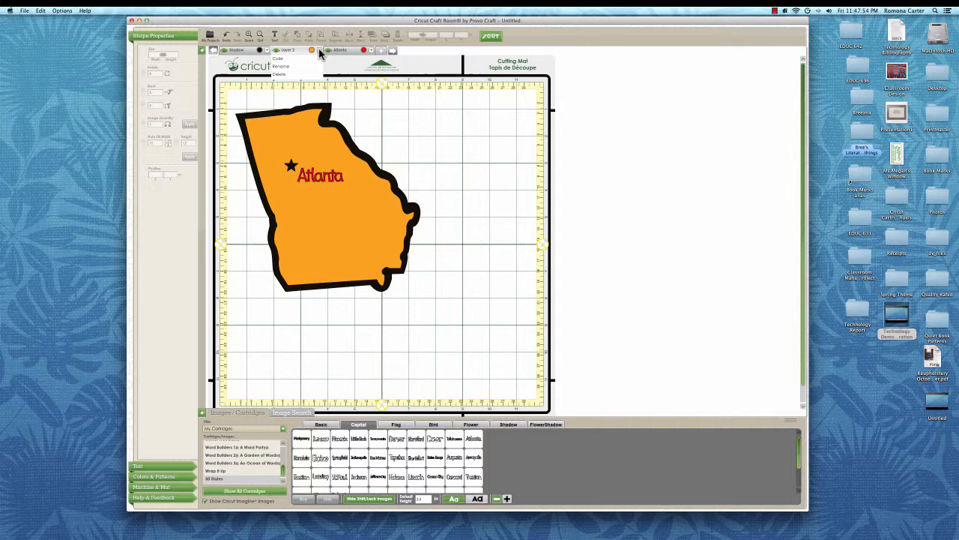
left_click(283, 67)
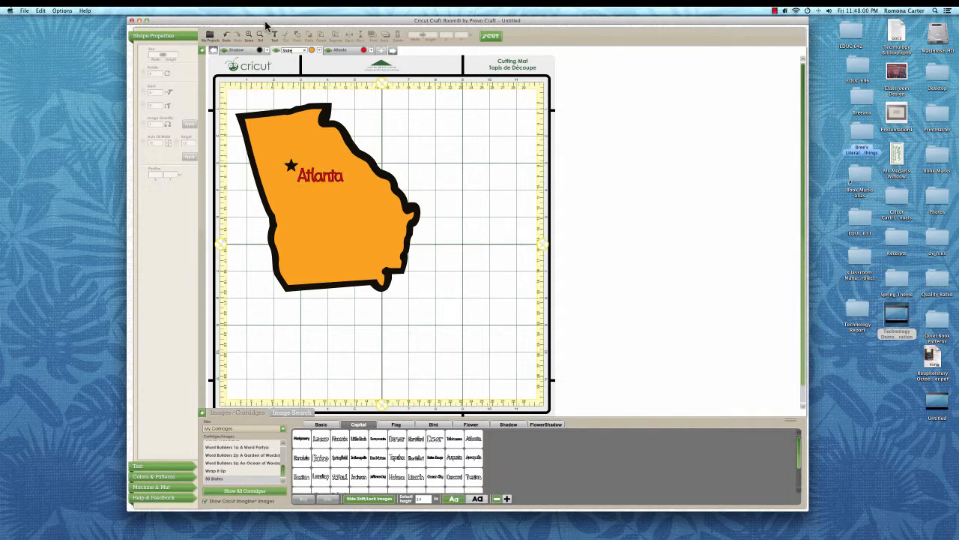
type("State")
key("Return")
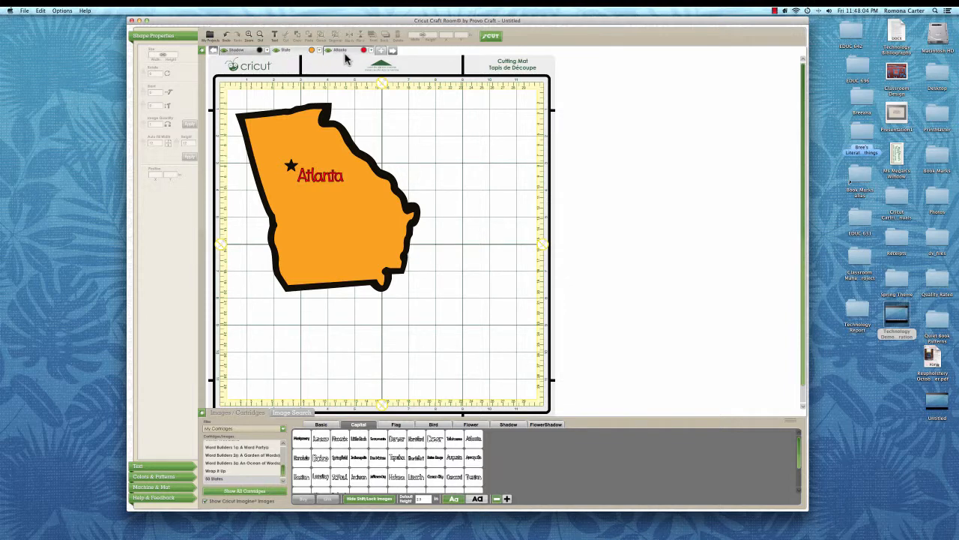
Hide the Shadow and State layers in turn to view the remaining artwork, and show both again.
left_click(224, 51)
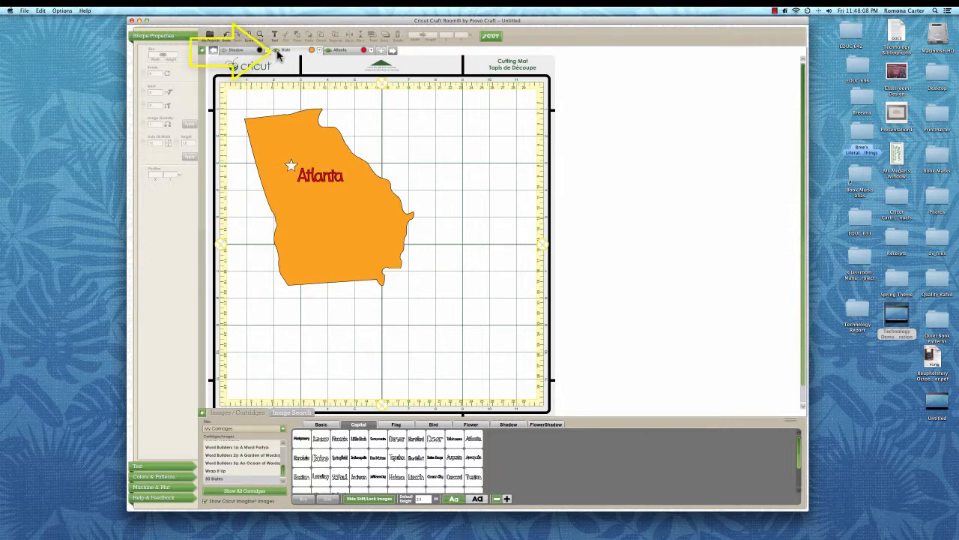
left_click(275, 50)
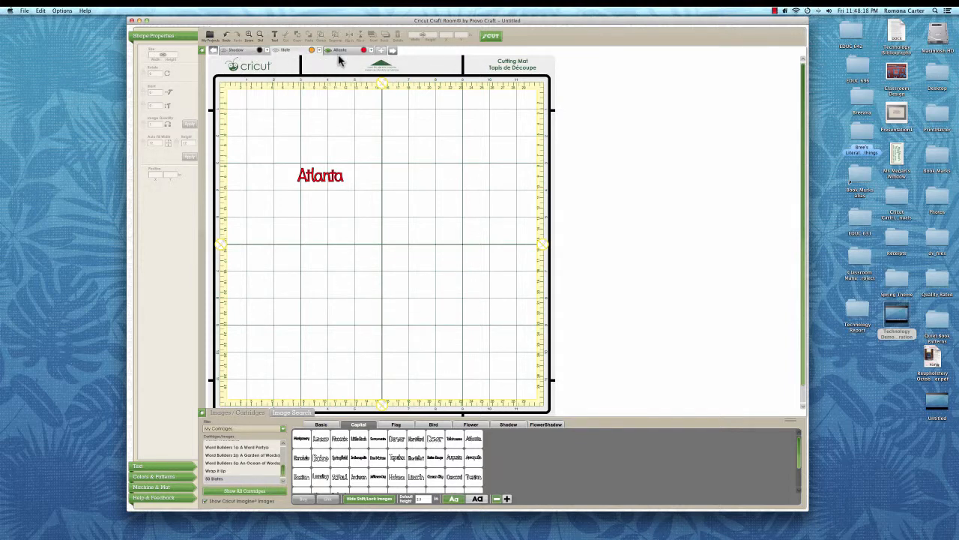
left_click(277, 51)
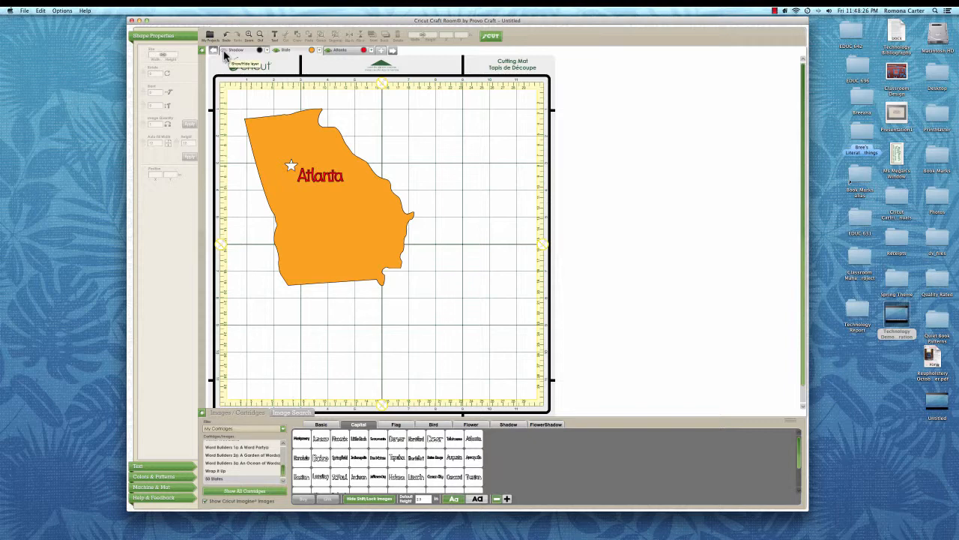
left_click(225, 50)
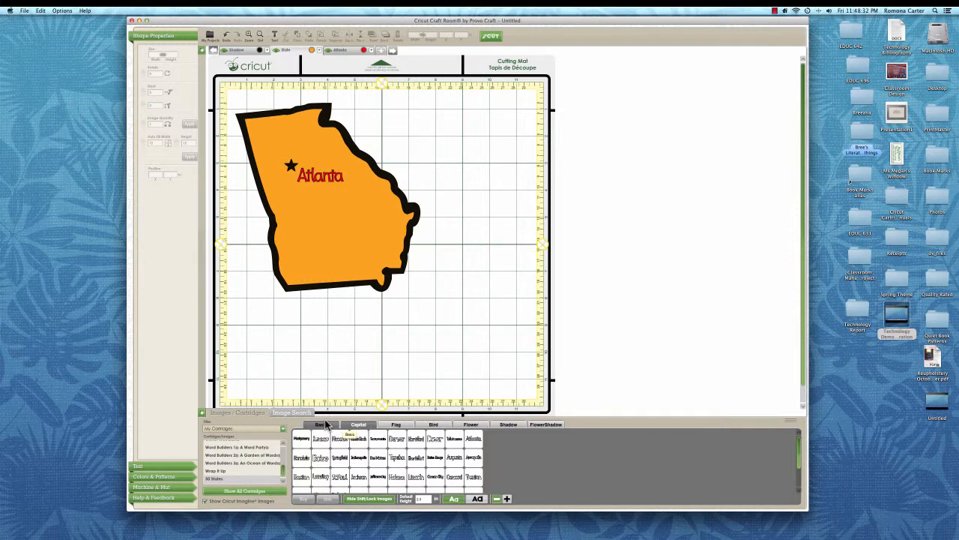
Add a fourth layer and place the Shadow version of the GEORGIA word on it.
left_click(513, 427)
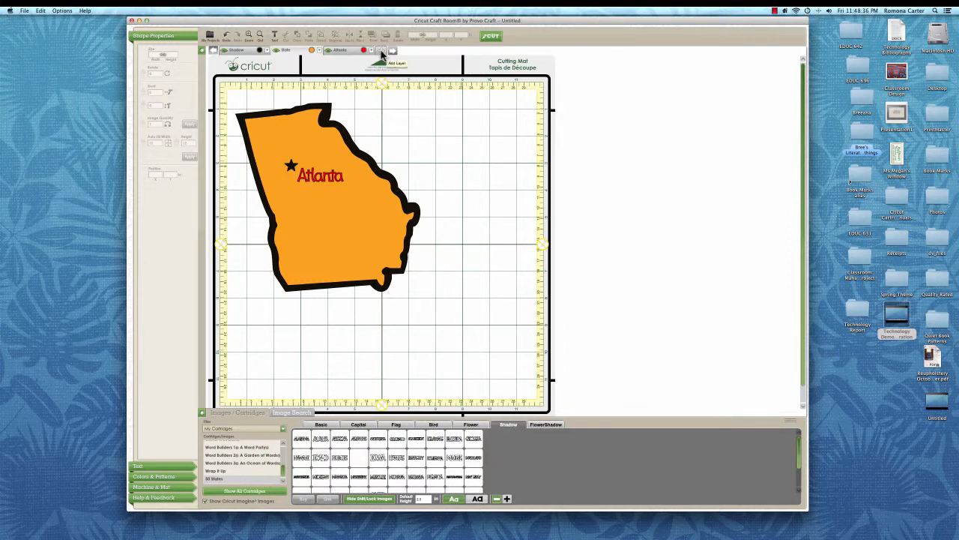
left_click(382, 53)
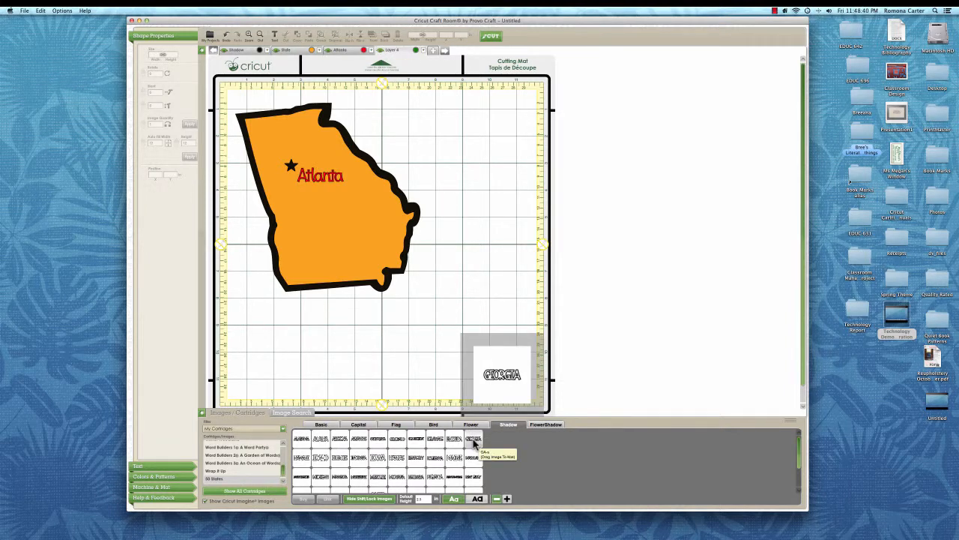
left_click(474, 444)
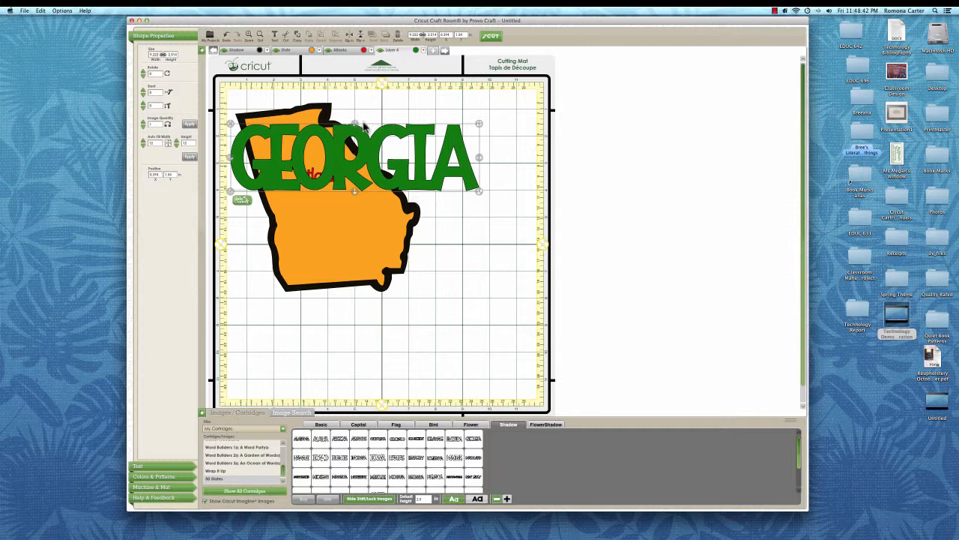
Move the green GEORGIA word below the state shape and shrink it to about 8 in wide, leaving it deselected.
left_click_drag(361, 144, 372, 319)
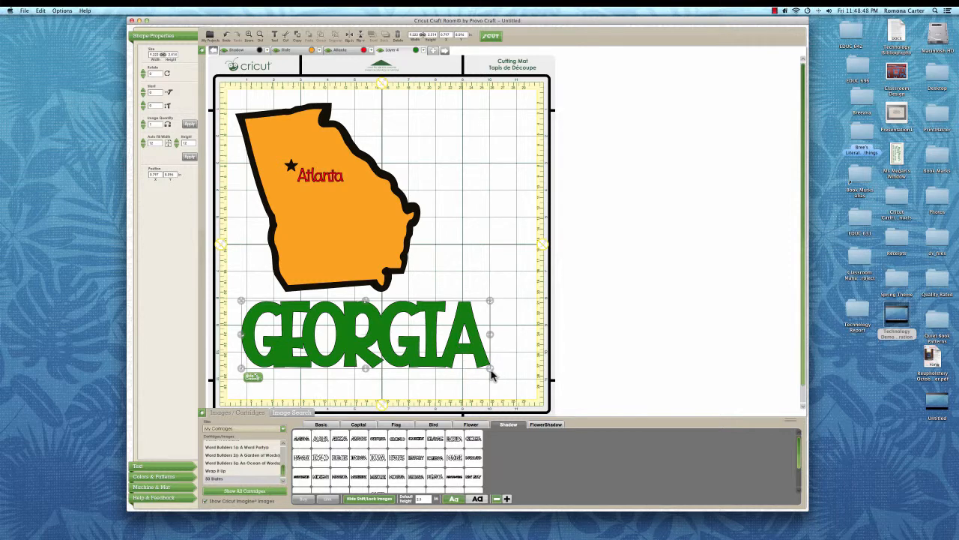
left_click_drag(490, 372, 467, 364)
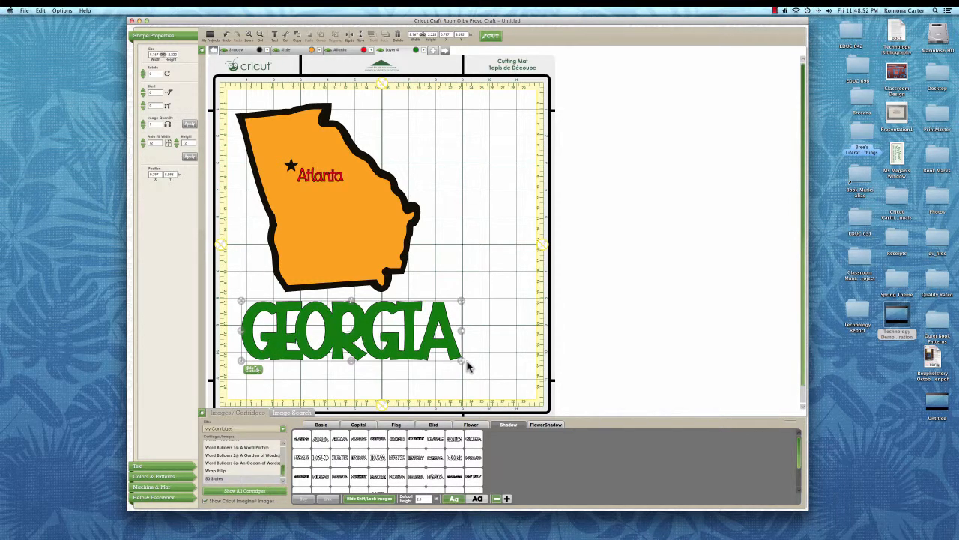
left_click(436, 388)
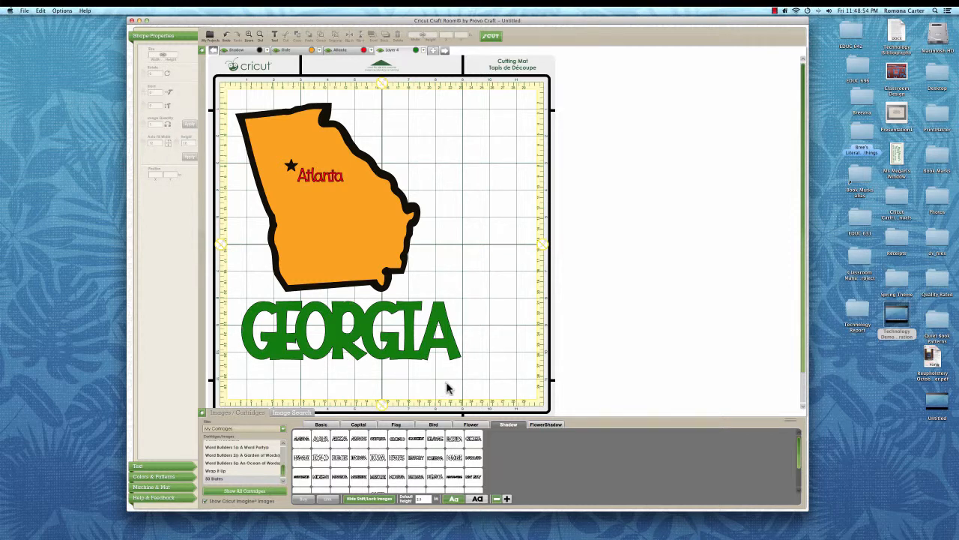
Add a fifth layer and place the Basic version of the GEORGIA word on it.
left_click(433, 51)
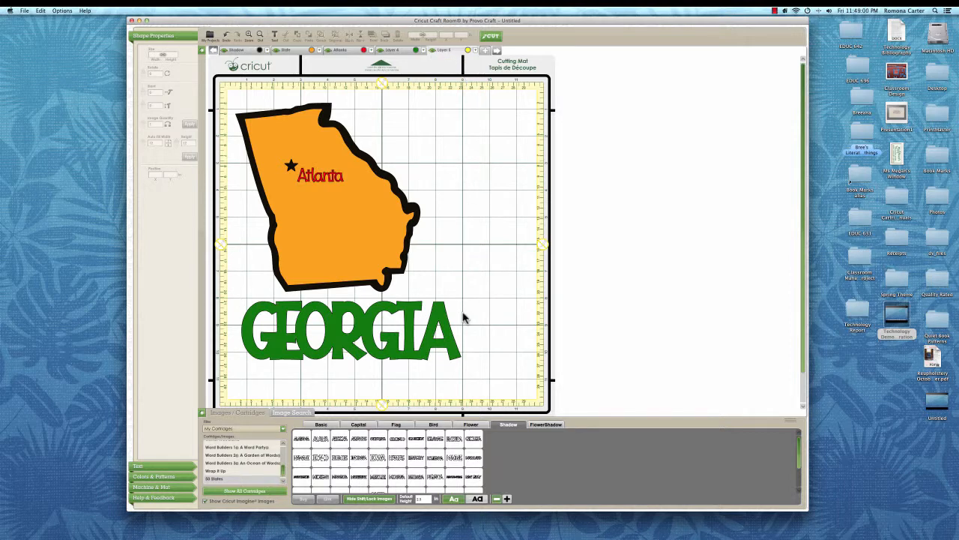
left_click(324, 425)
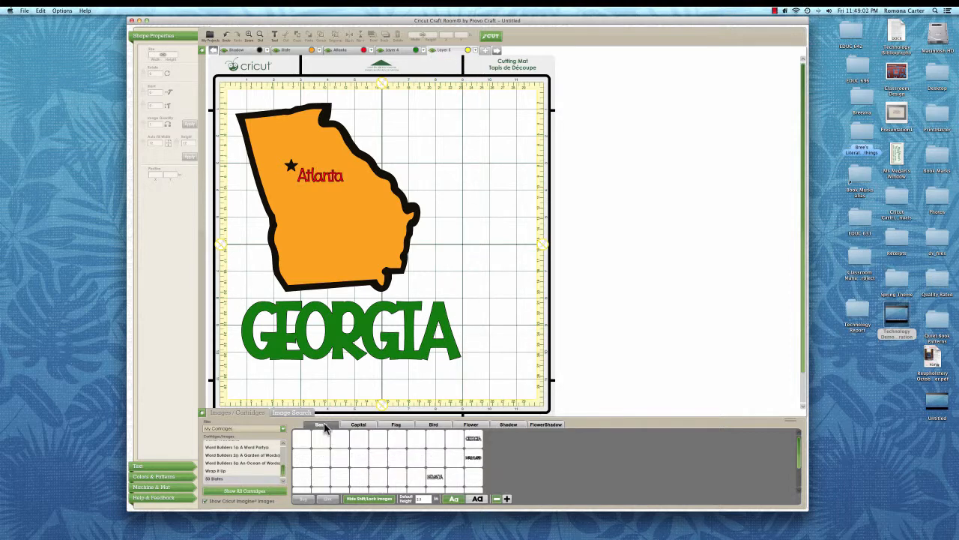
left_click(478, 442)
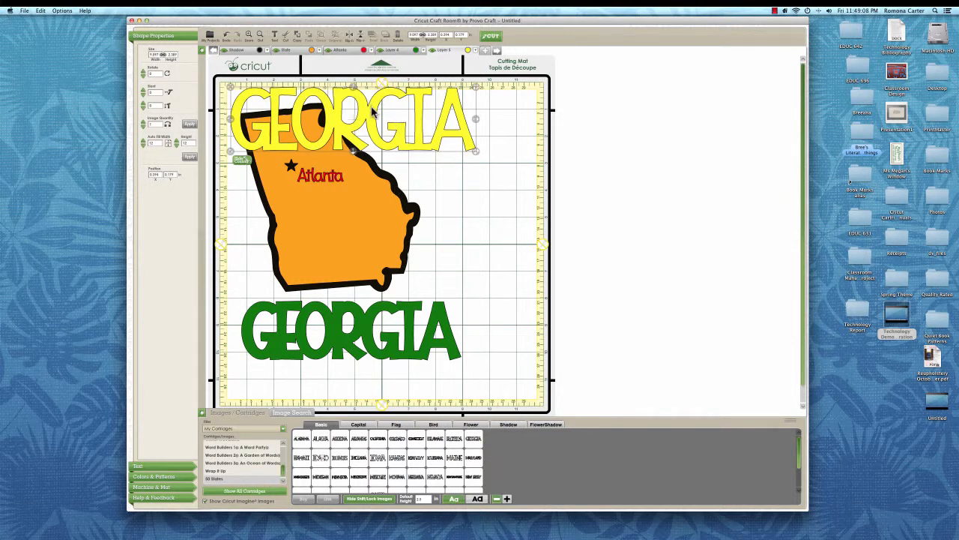
Shrink the yellow GEORGIA word to about 7.8 in wide and center it over the green shadow word, leaving it deselected.
left_click_drag(372, 111, 435, 269)
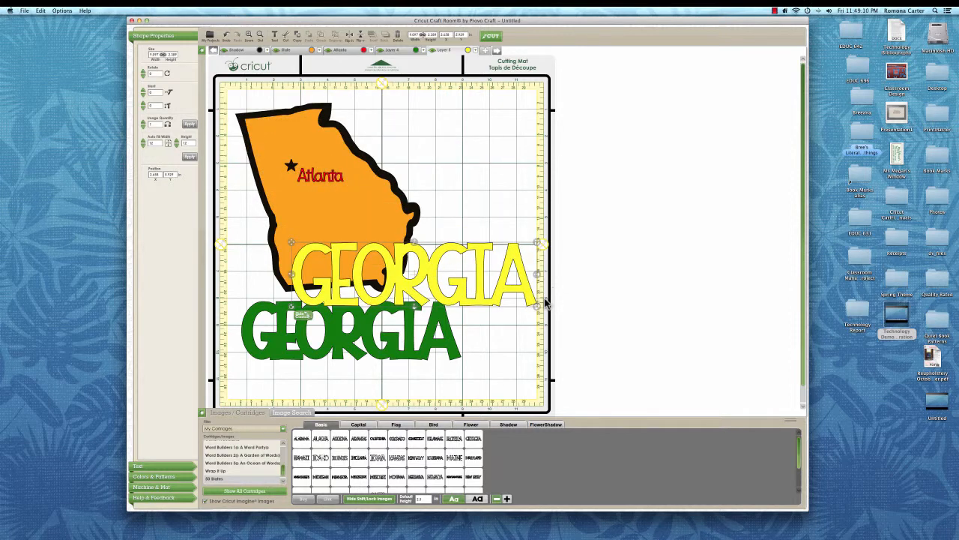
left_click_drag(538, 305, 495, 295)
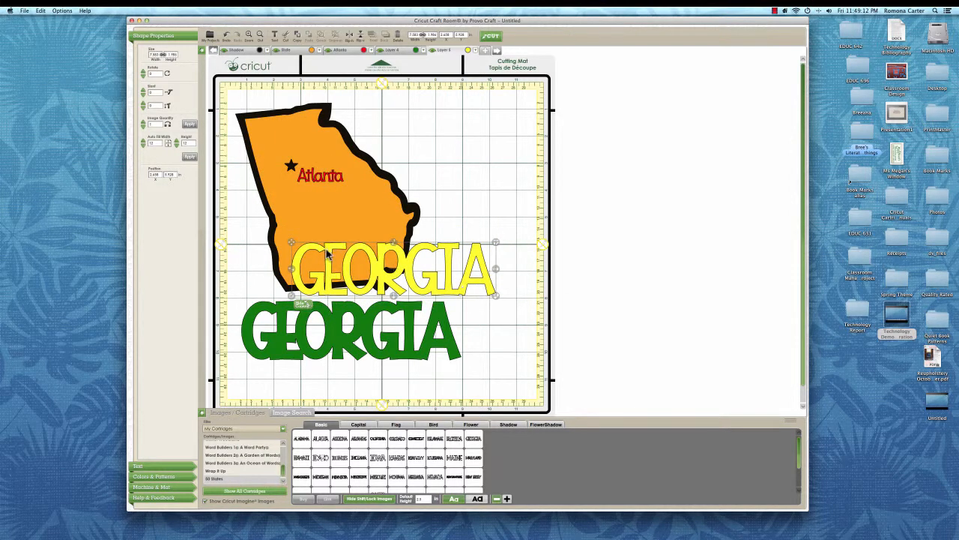
left_click_drag(311, 251, 264, 312)
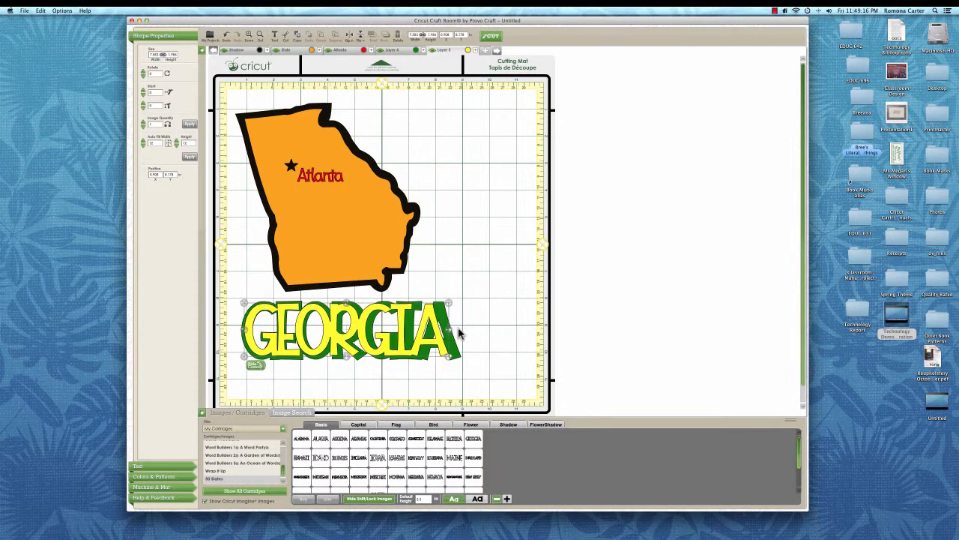
left_click_drag(438, 337, 458, 359)
left_click_drag(340, 338, 338, 341)
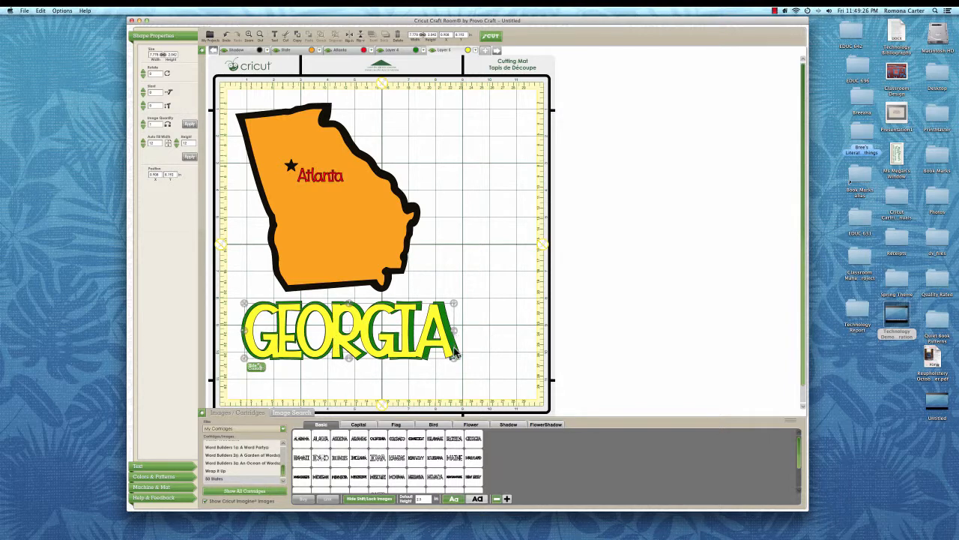
left_click_drag(455, 357, 424, 354)
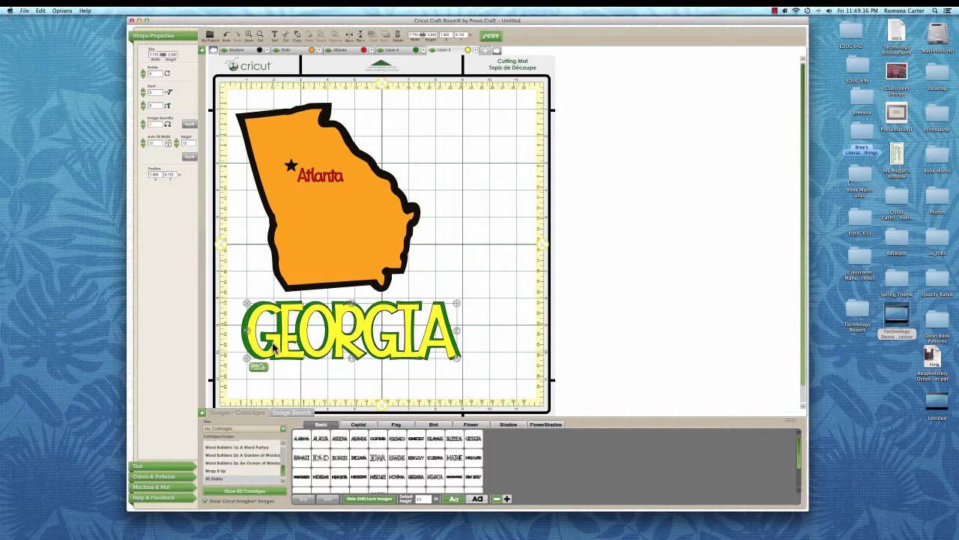
left_click(472, 346)
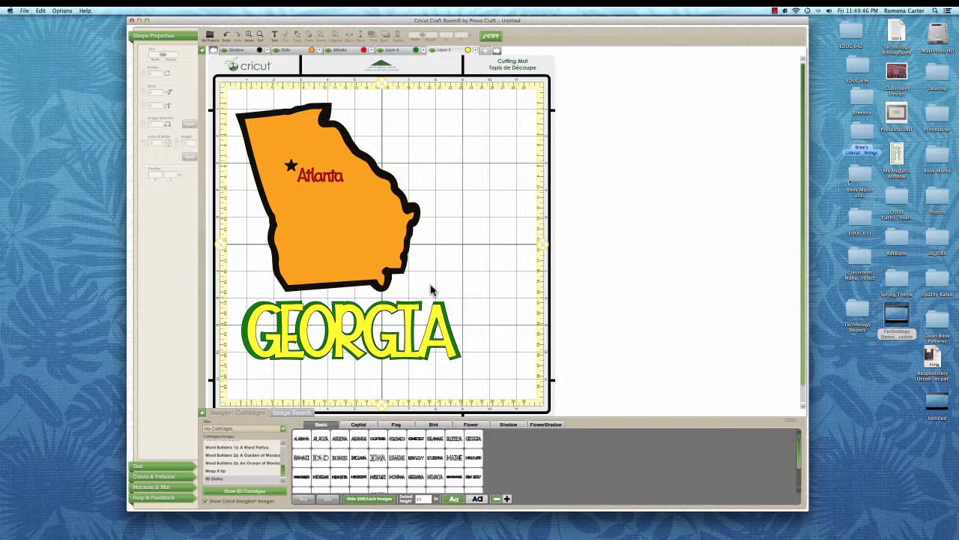
Show the machine and mat settings, open the cut settings and preview each layer's mat, going back to the orange state layer.
left_click(158, 488)
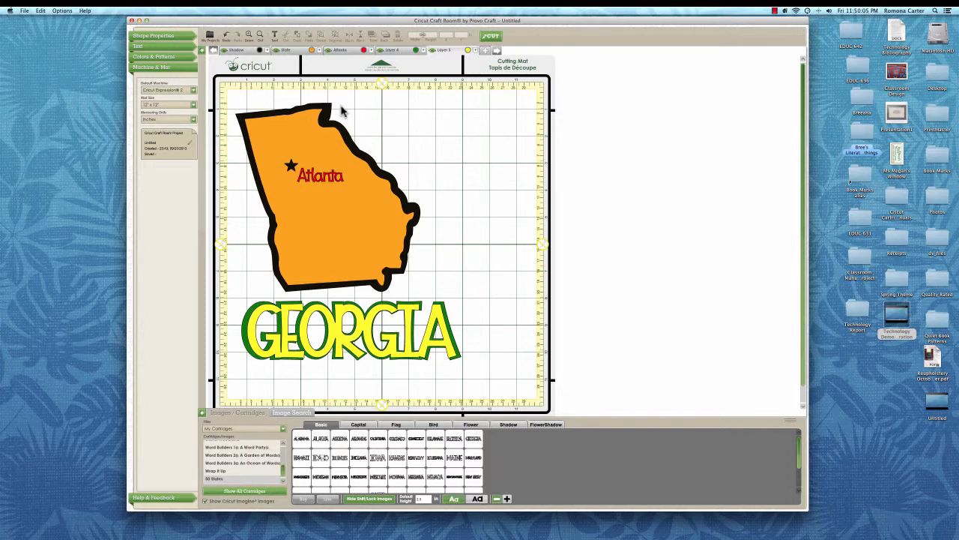
left_click(492, 38)
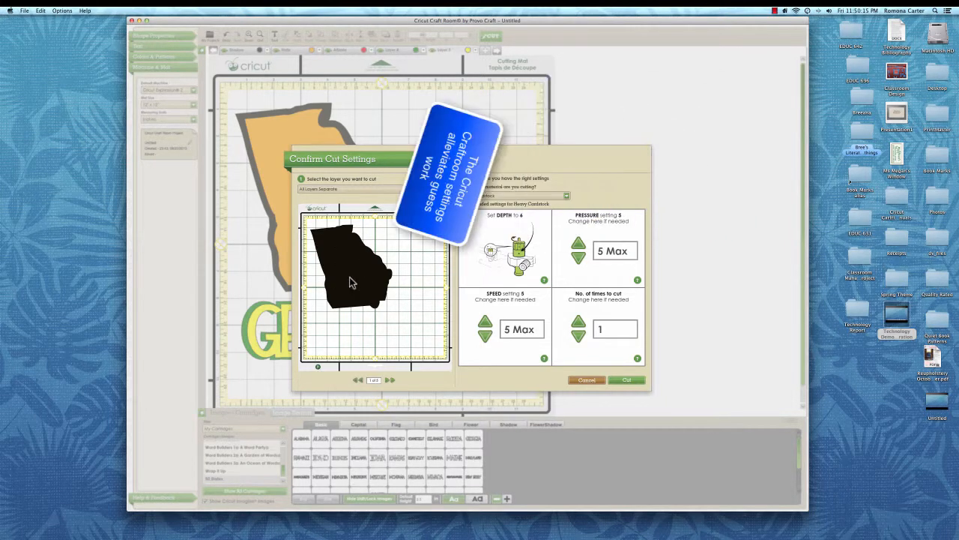
left_click(390, 380)
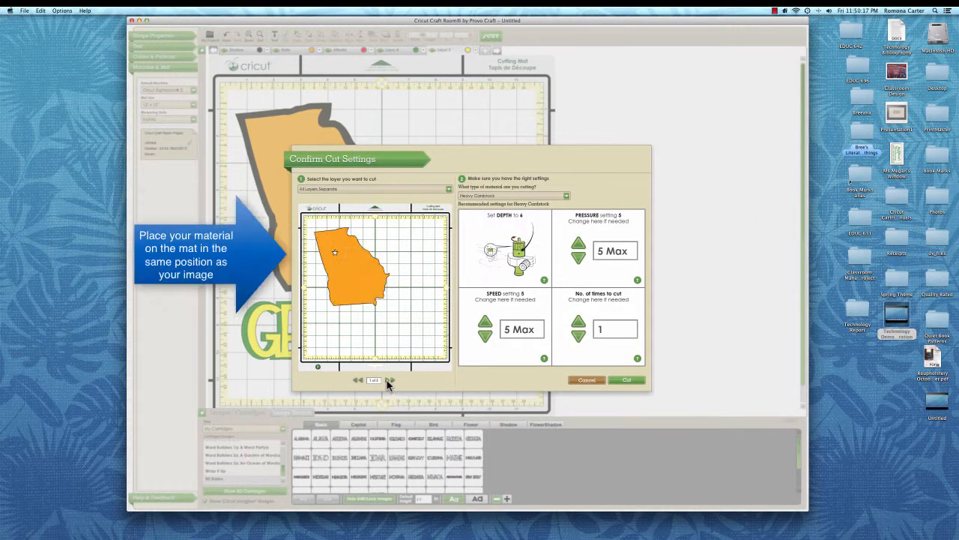
left_click(390, 380)
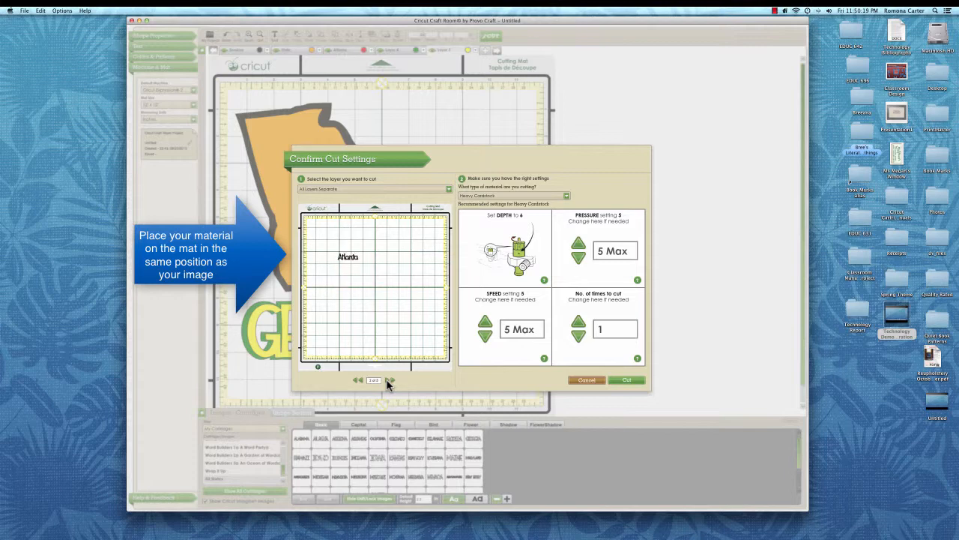
left_click(389, 380)
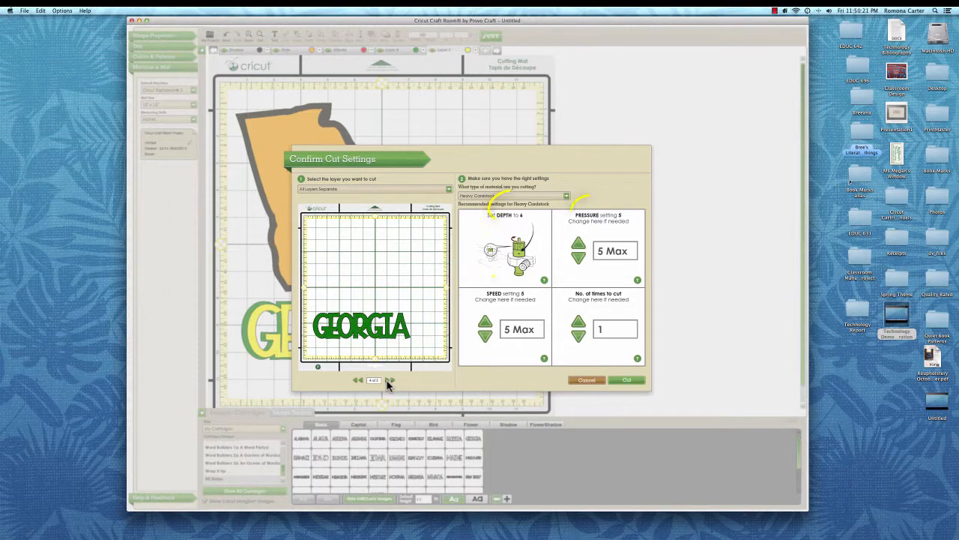
left_click(389, 380)
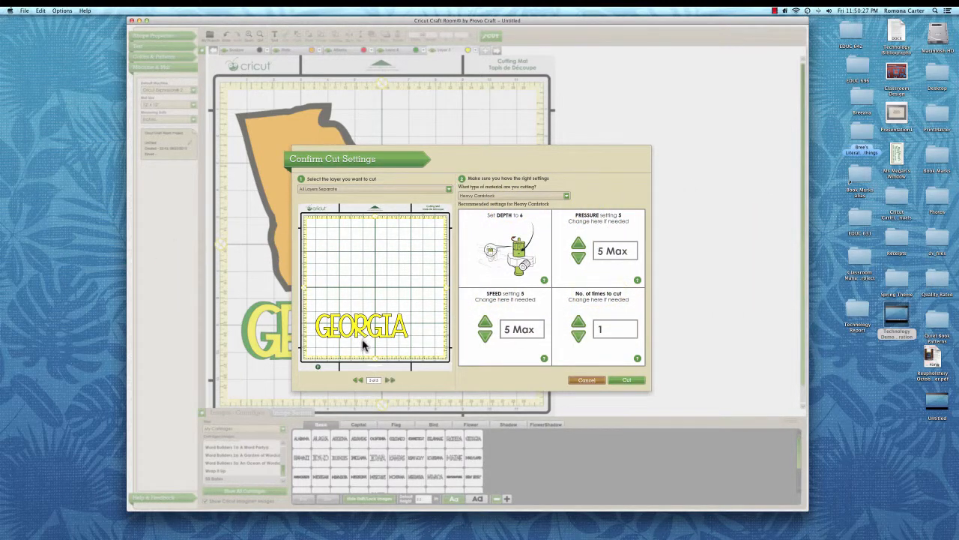
left_click(358, 380)
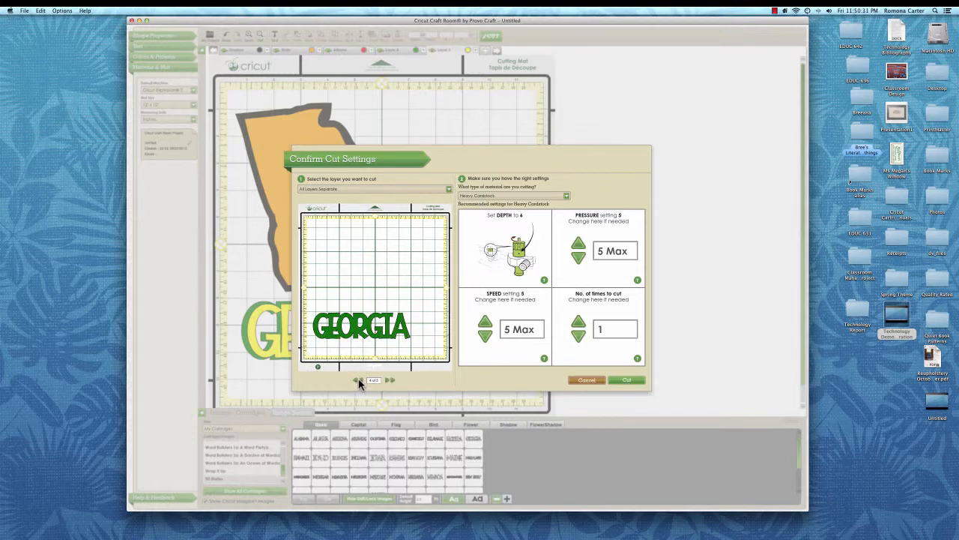
left_click(357, 380)
left_click(357, 380)
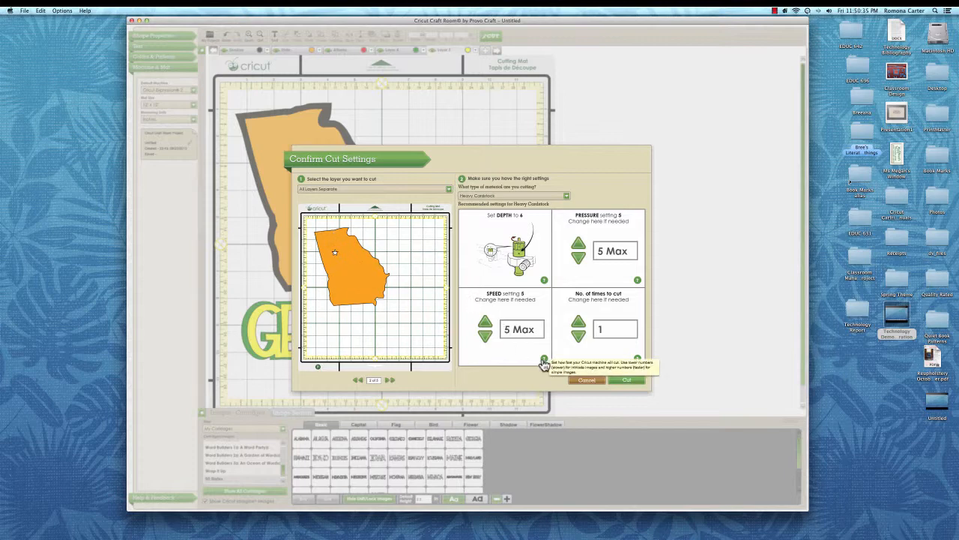
View the recommended cut settings for Vinyl and close the cut settings without cutting.
left_click(568, 197)
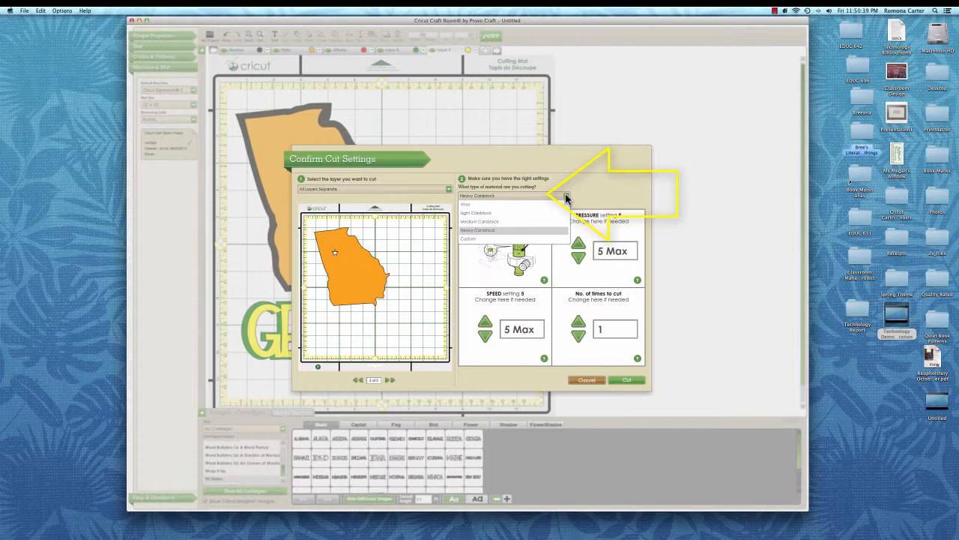
left_click(466, 205)
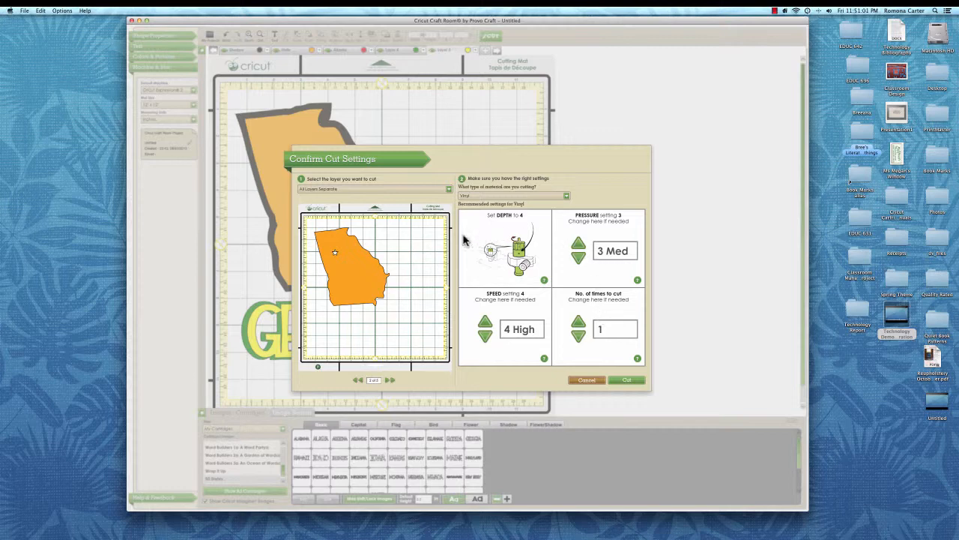
left_click(588, 380)
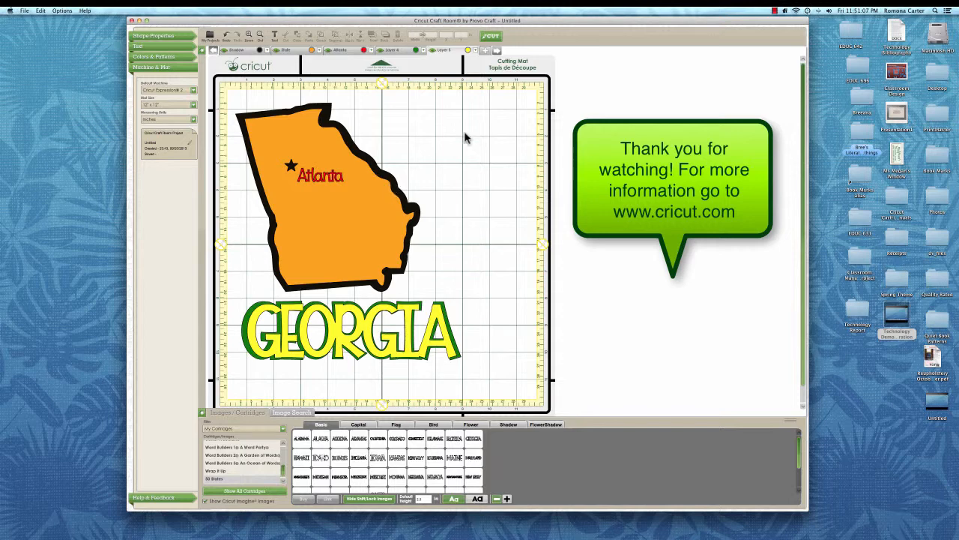
left_click(774, 13)
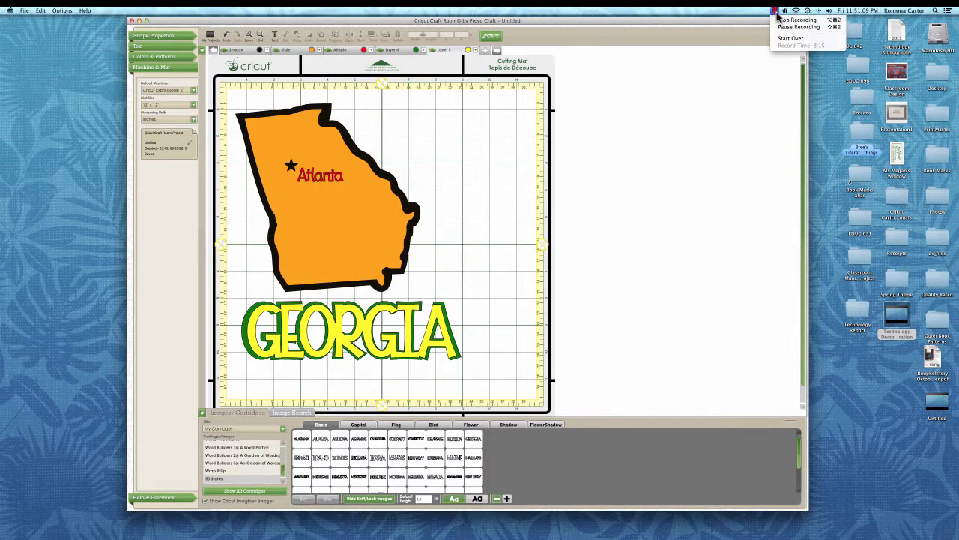